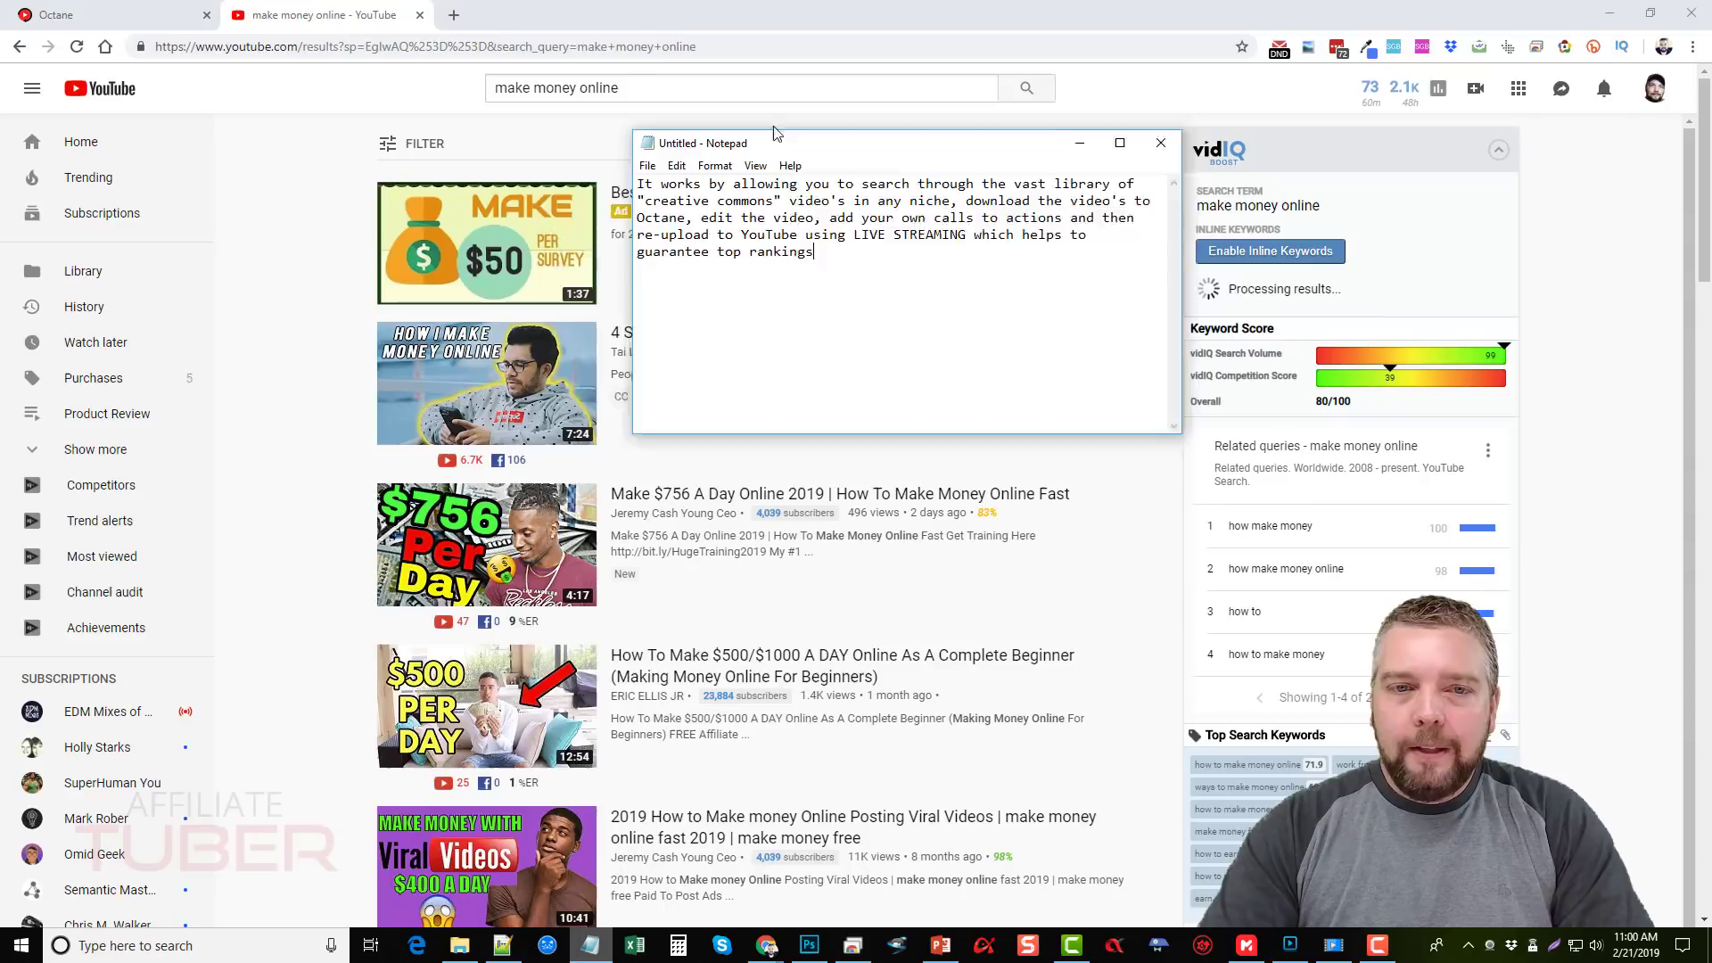
Step: Move the Creative Commons workflow note aside and minimize Notepad, revealing the 'make money online' results
left_click_drag(813, 144, 715, 195)
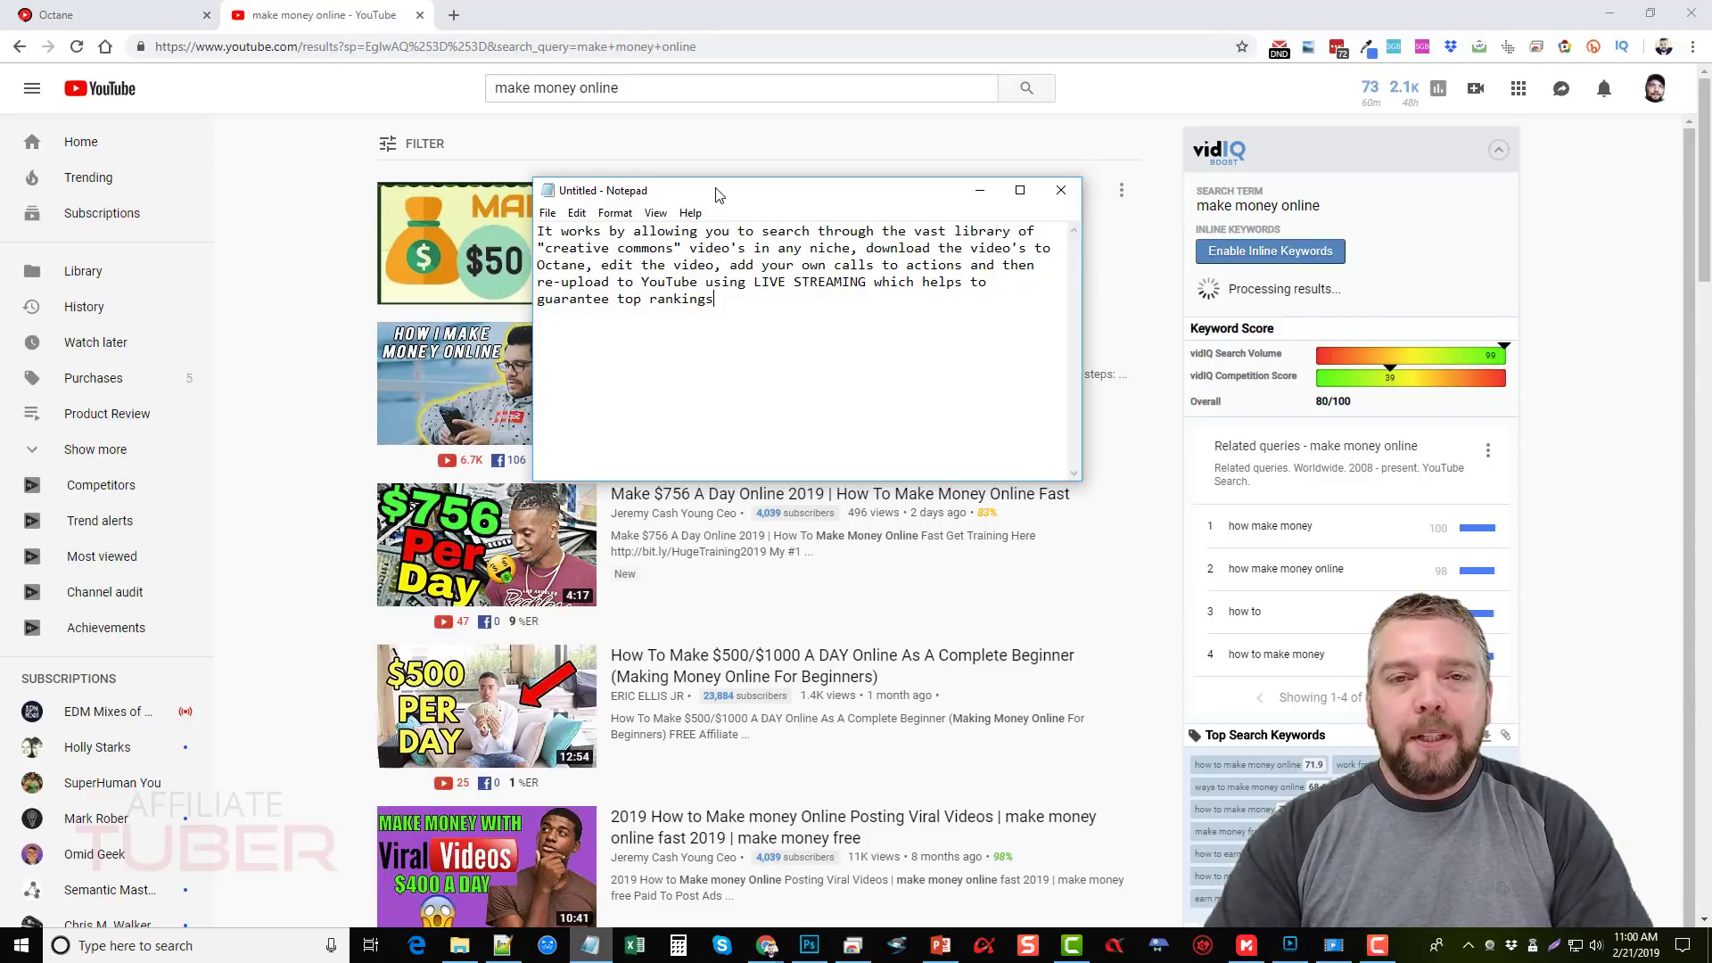
left_click(980, 187)
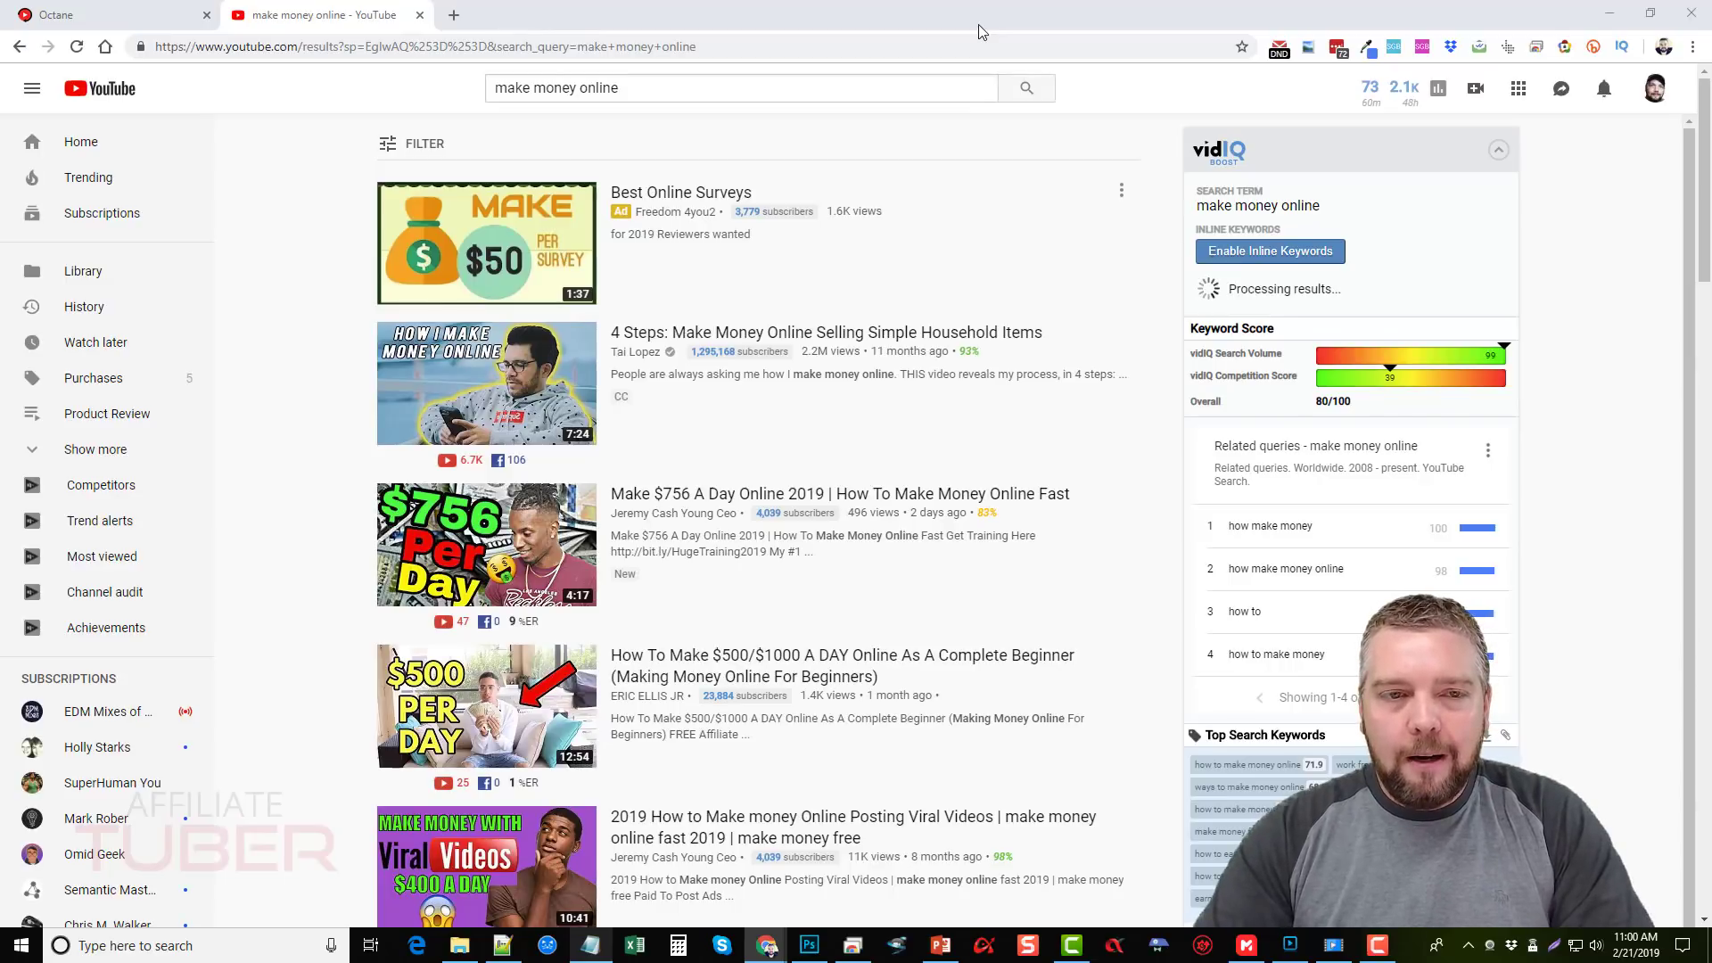
left_click(656, 88)
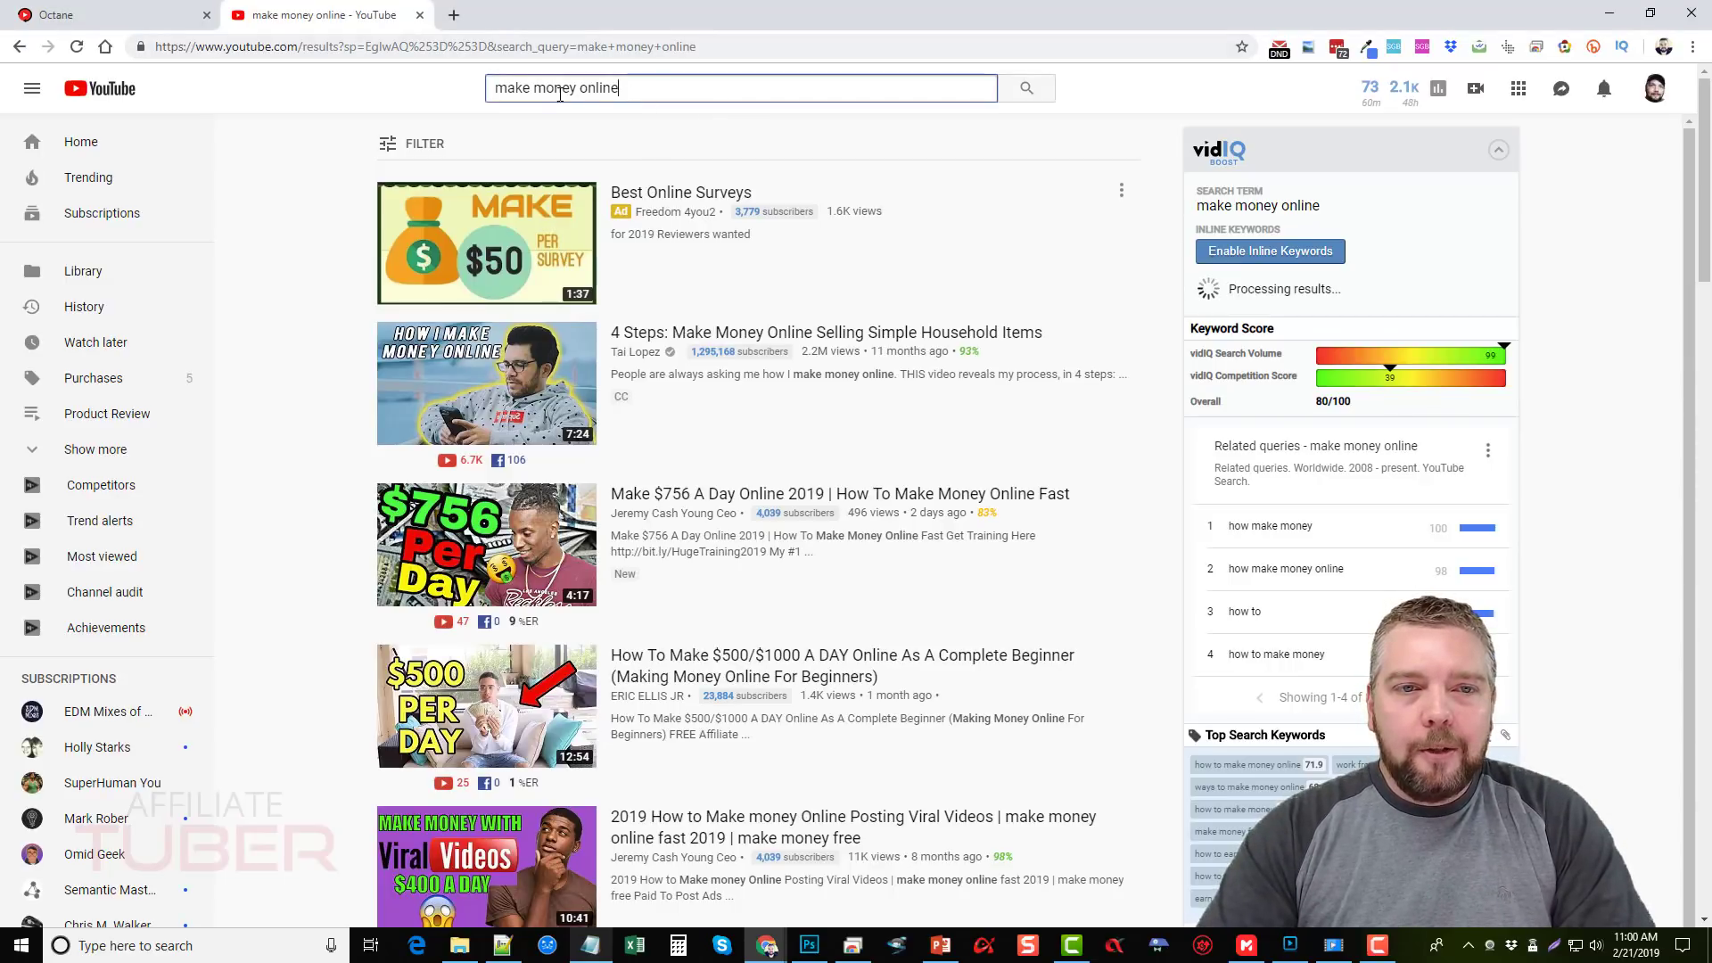
left_click(389, 144)
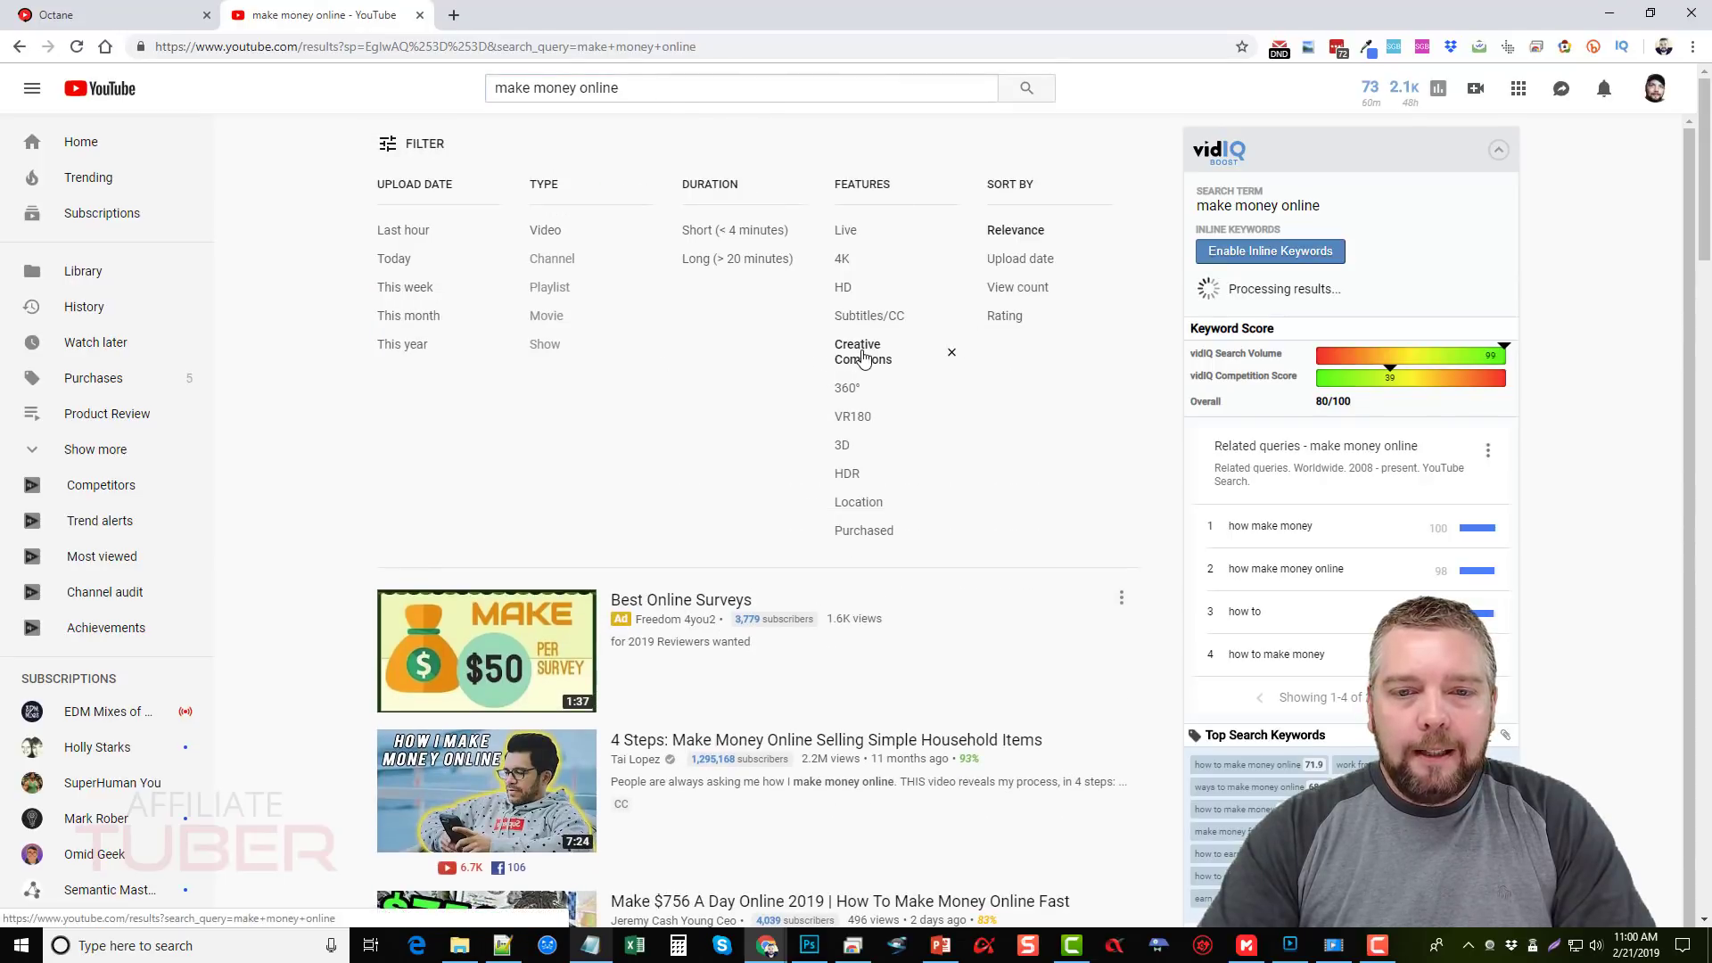
left_click(401, 143)
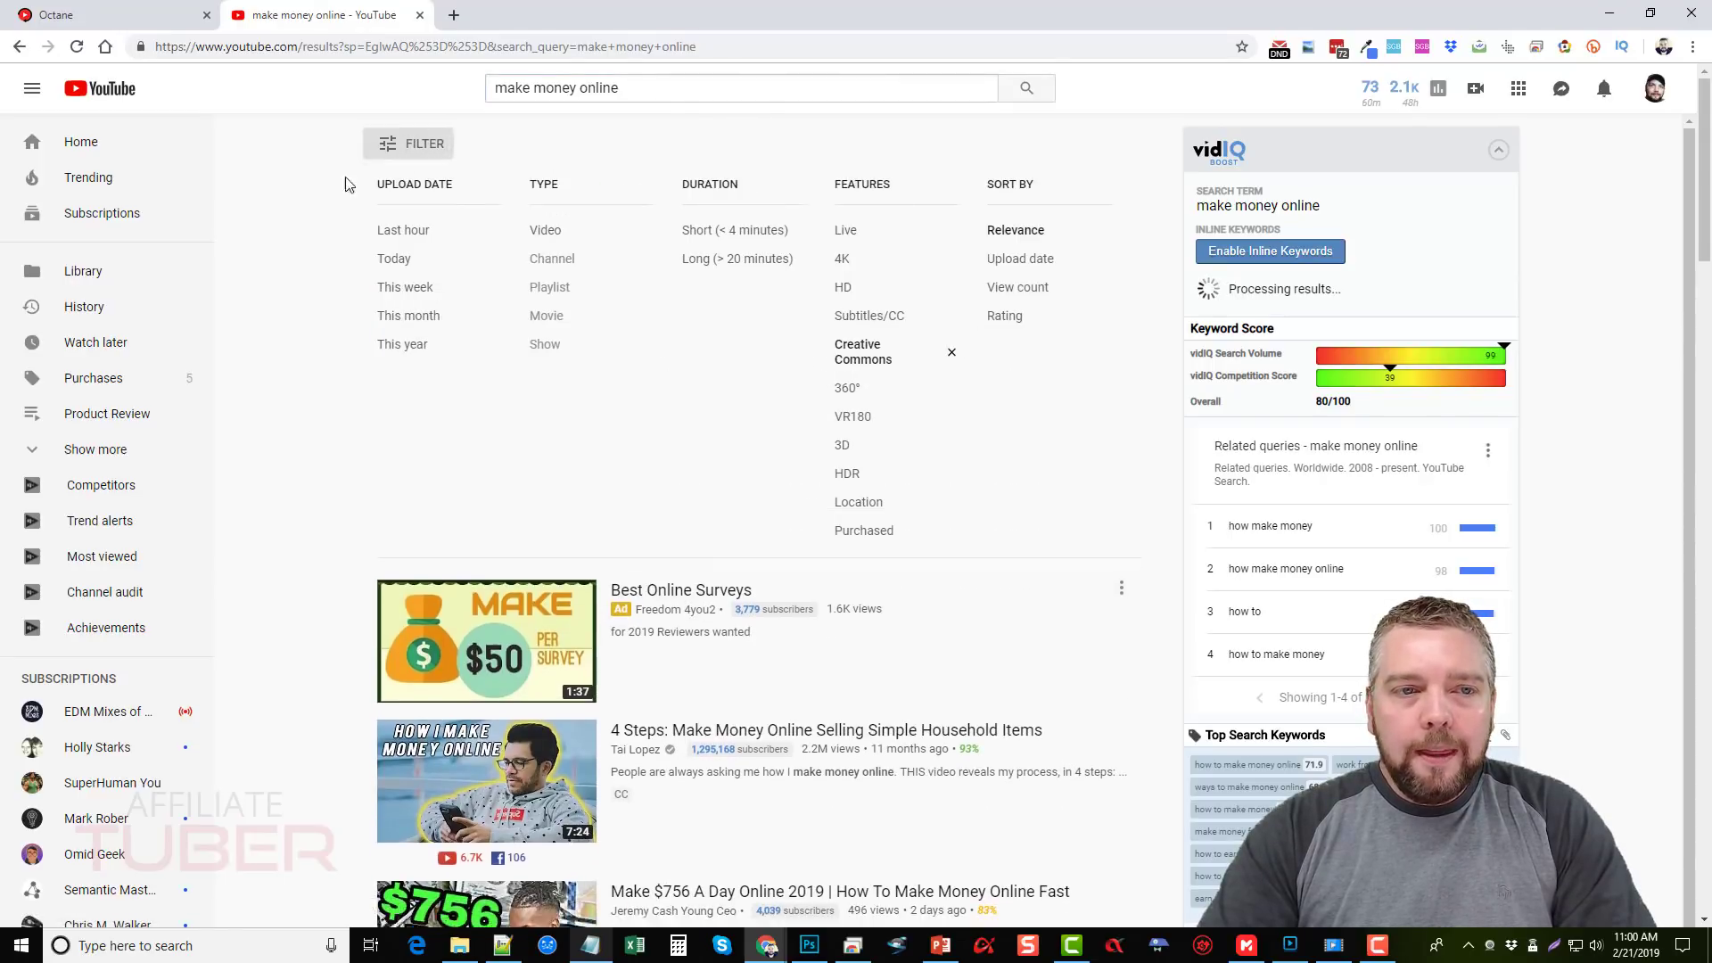
scroll(733, 390, "down", 1)
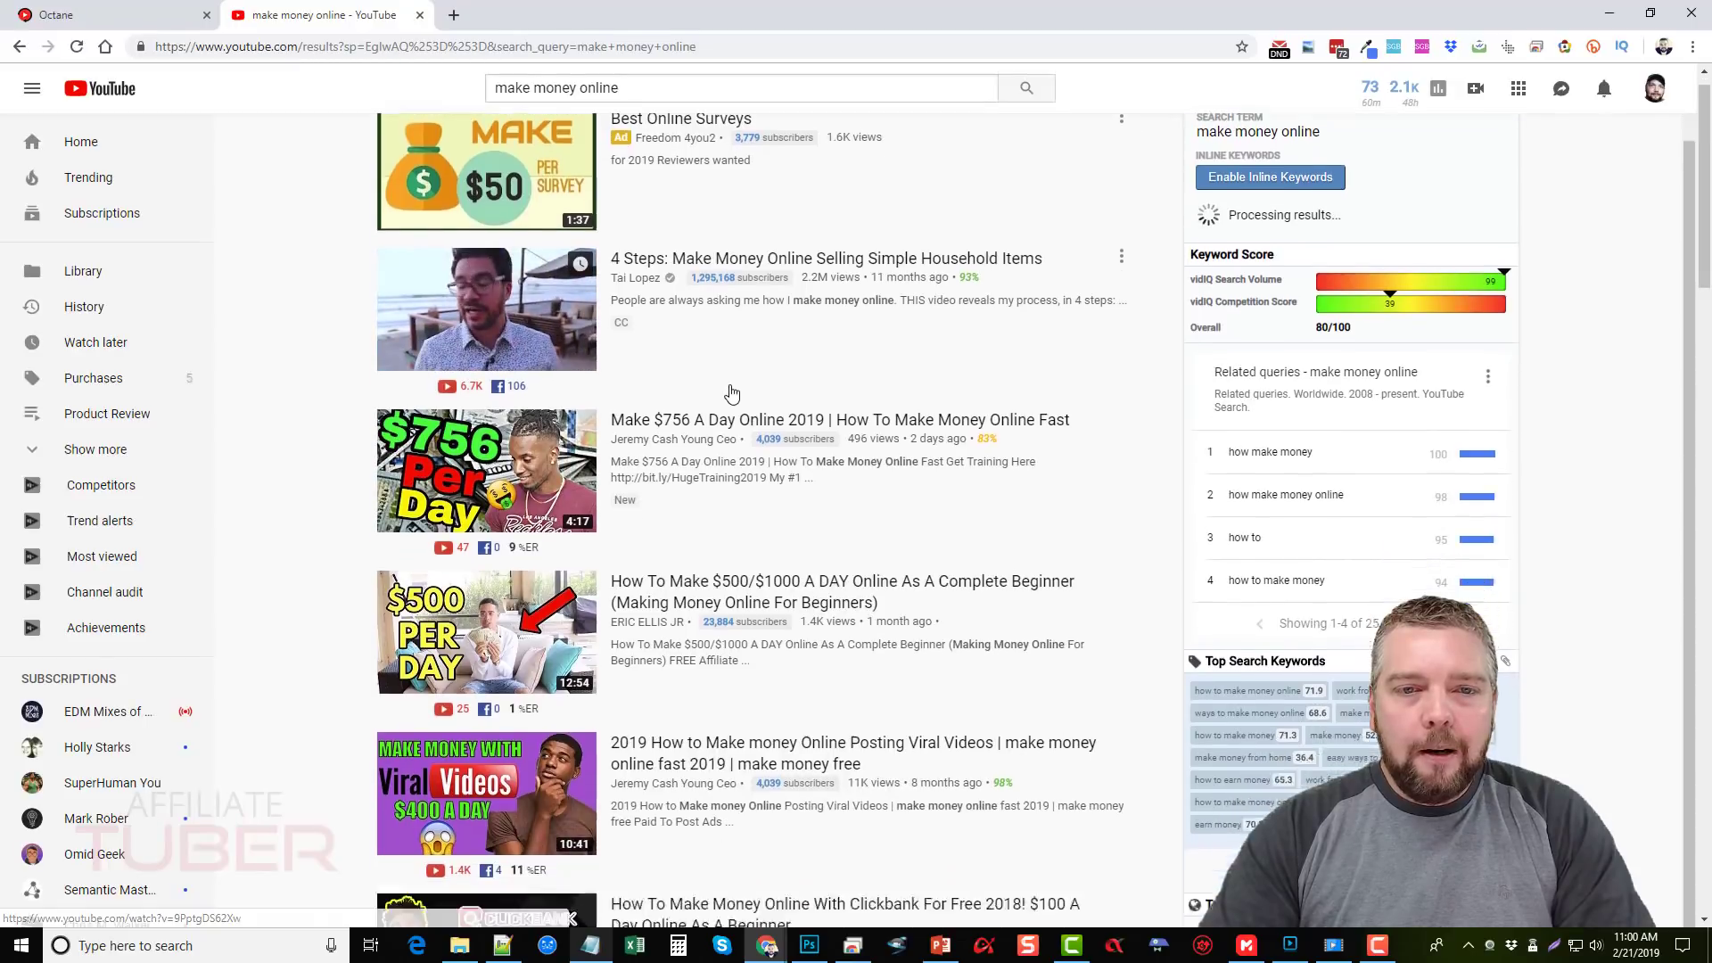
scroll(734, 390, "down", 3)
scroll(733, 389, "down", 2)
scroll(715, 496, "down", 4)
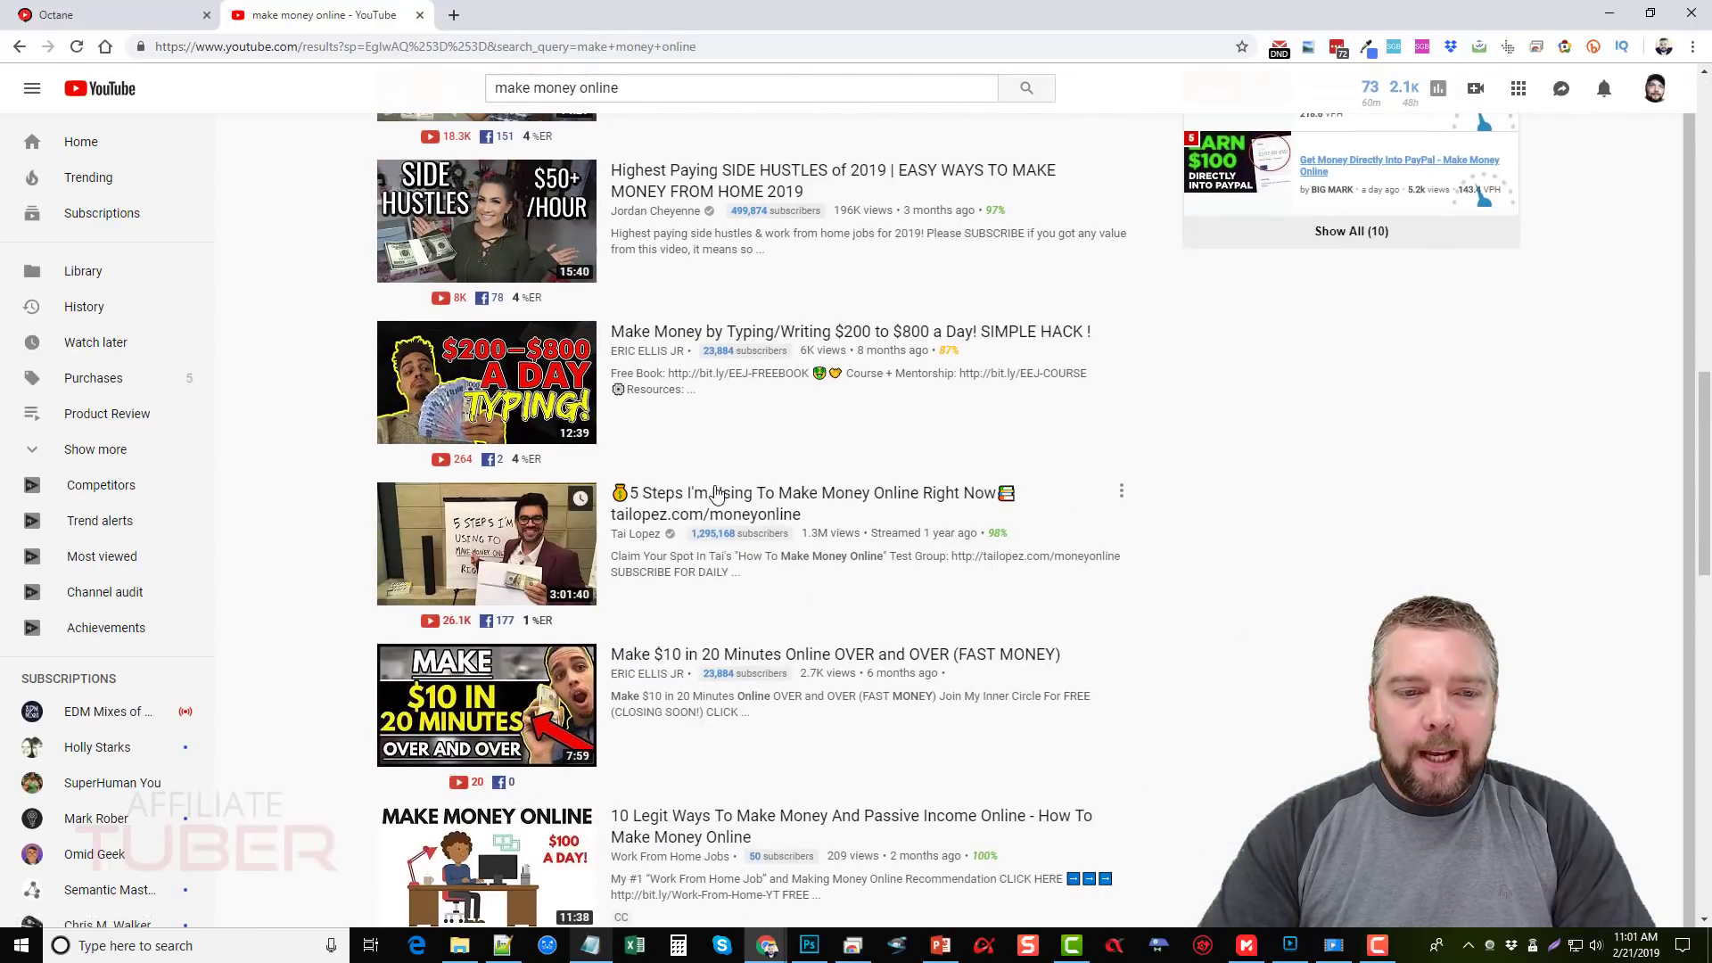
scroll(714, 497, "down", 3)
scroll(716, 498, "down", 1)
scroll(715, 500, "up", 1)
scroll(723, 489, "up", 4)
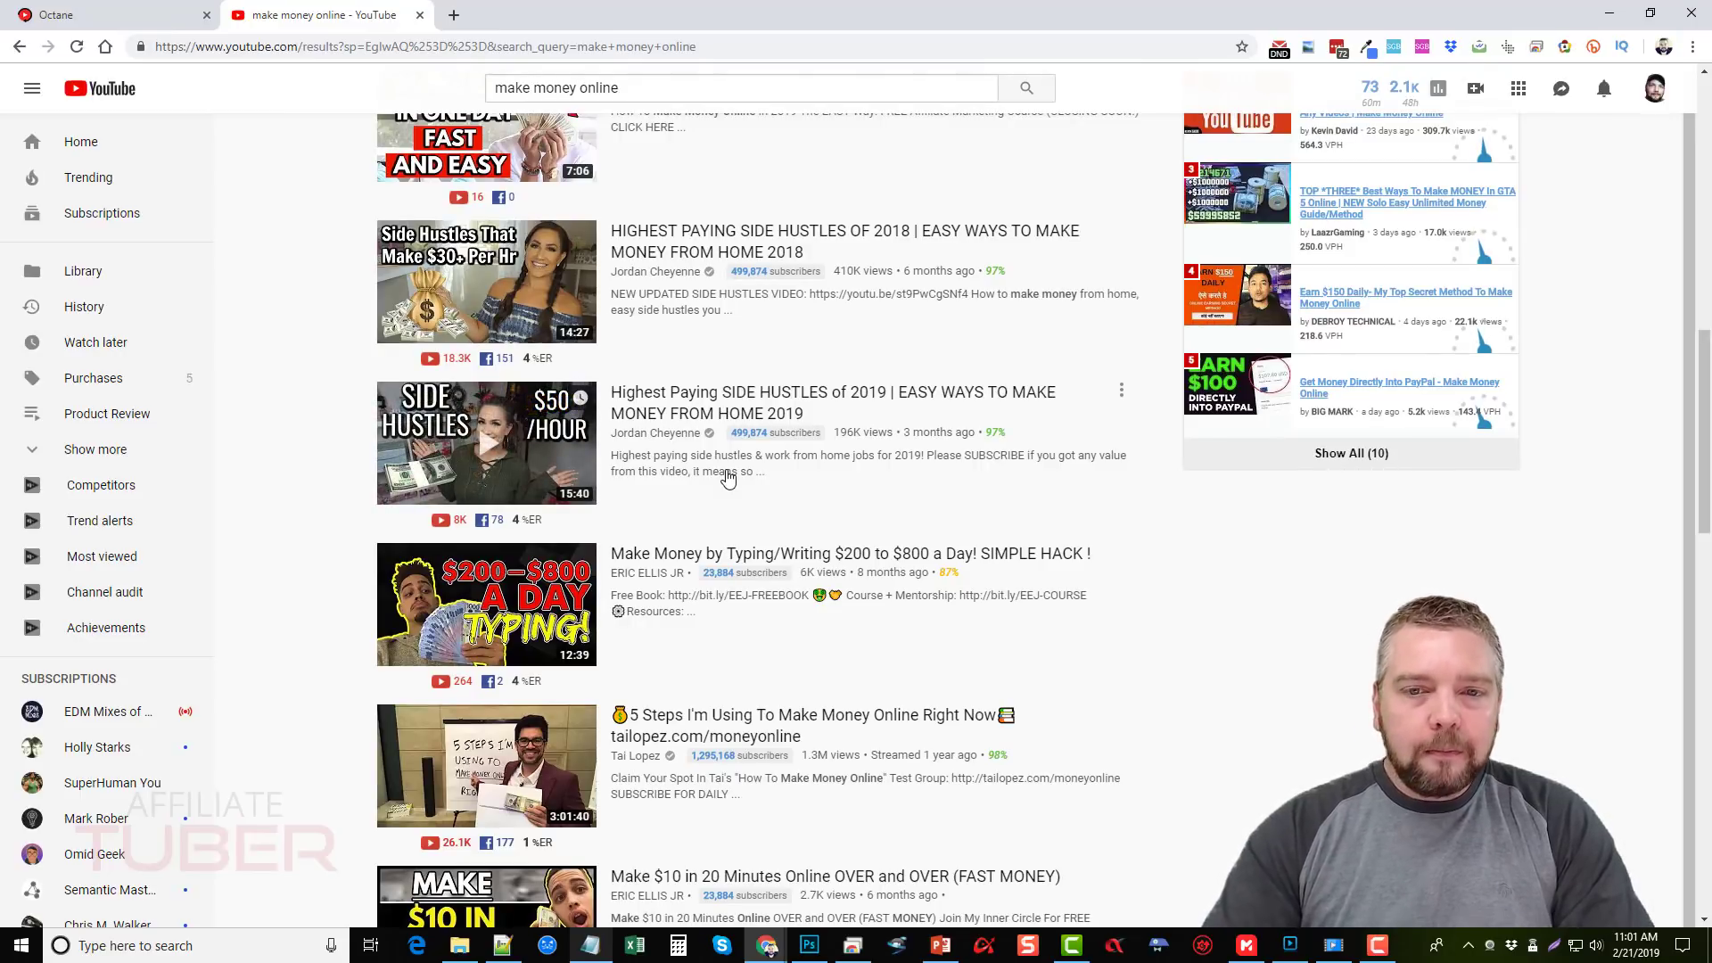
scroll(723, 479, "up", 6)
scroll(723, 478, "up", 2)
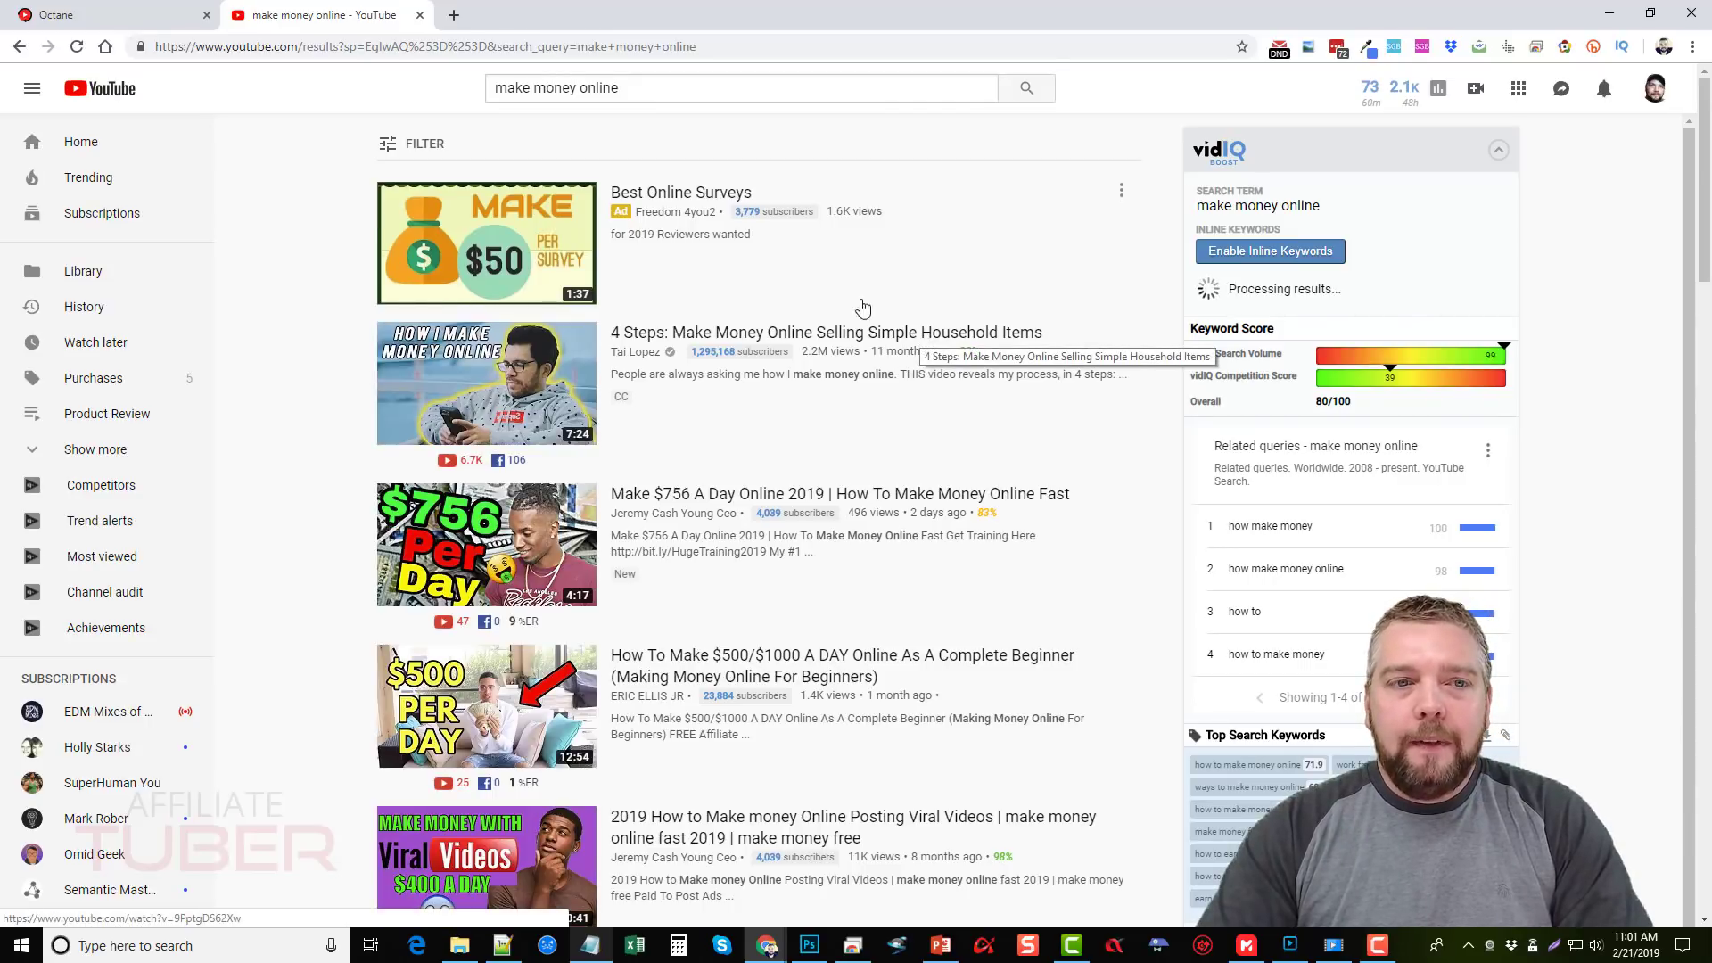
left_click_drag(624, 94, 452, 102)
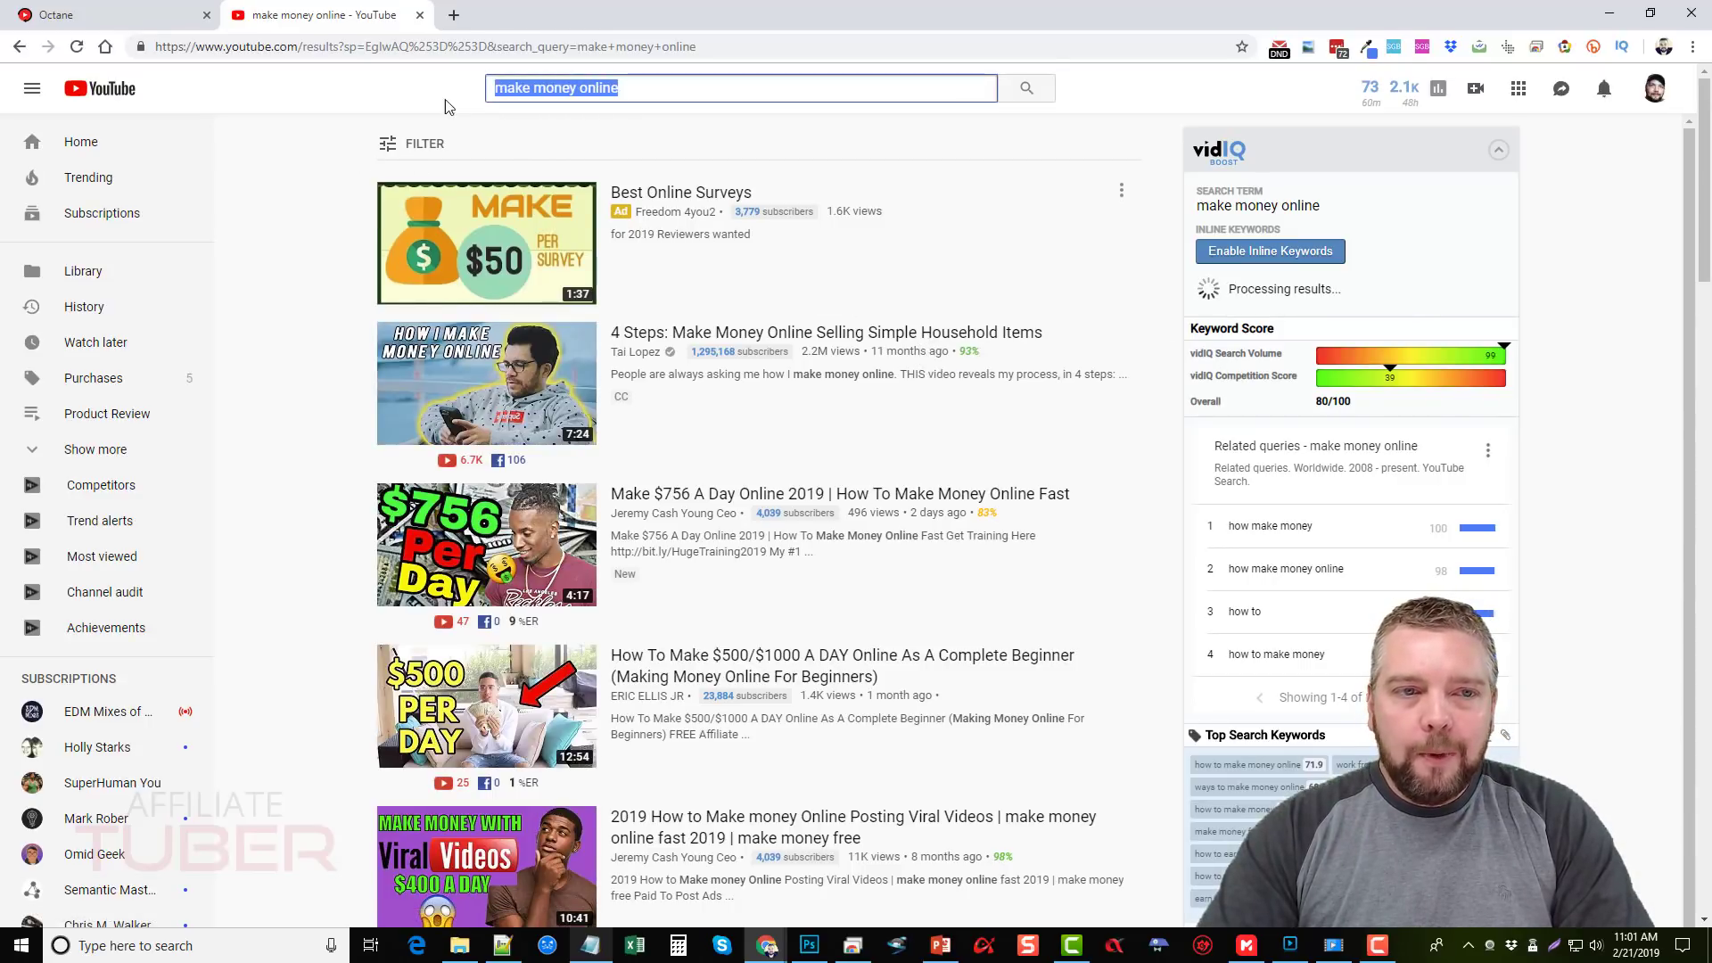
left_click(284, 169)
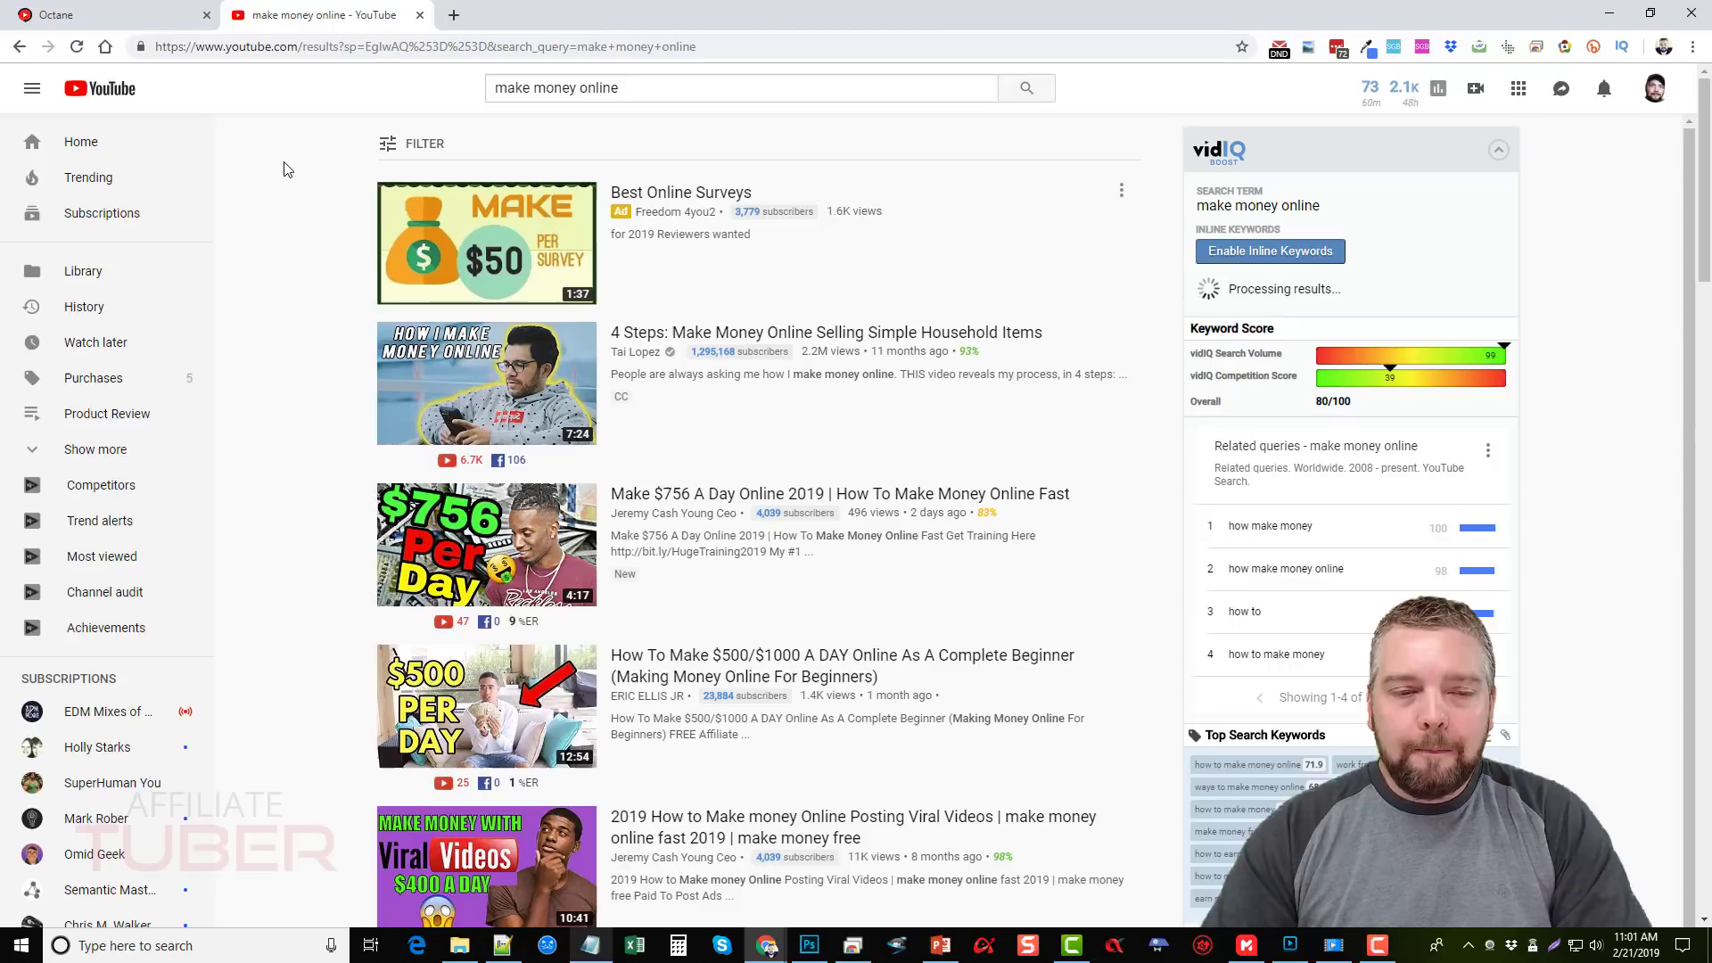
Step: Switch to the Octane tab showing the Video Editor's YouTube, library and desktop sources
left_click(127, 17)
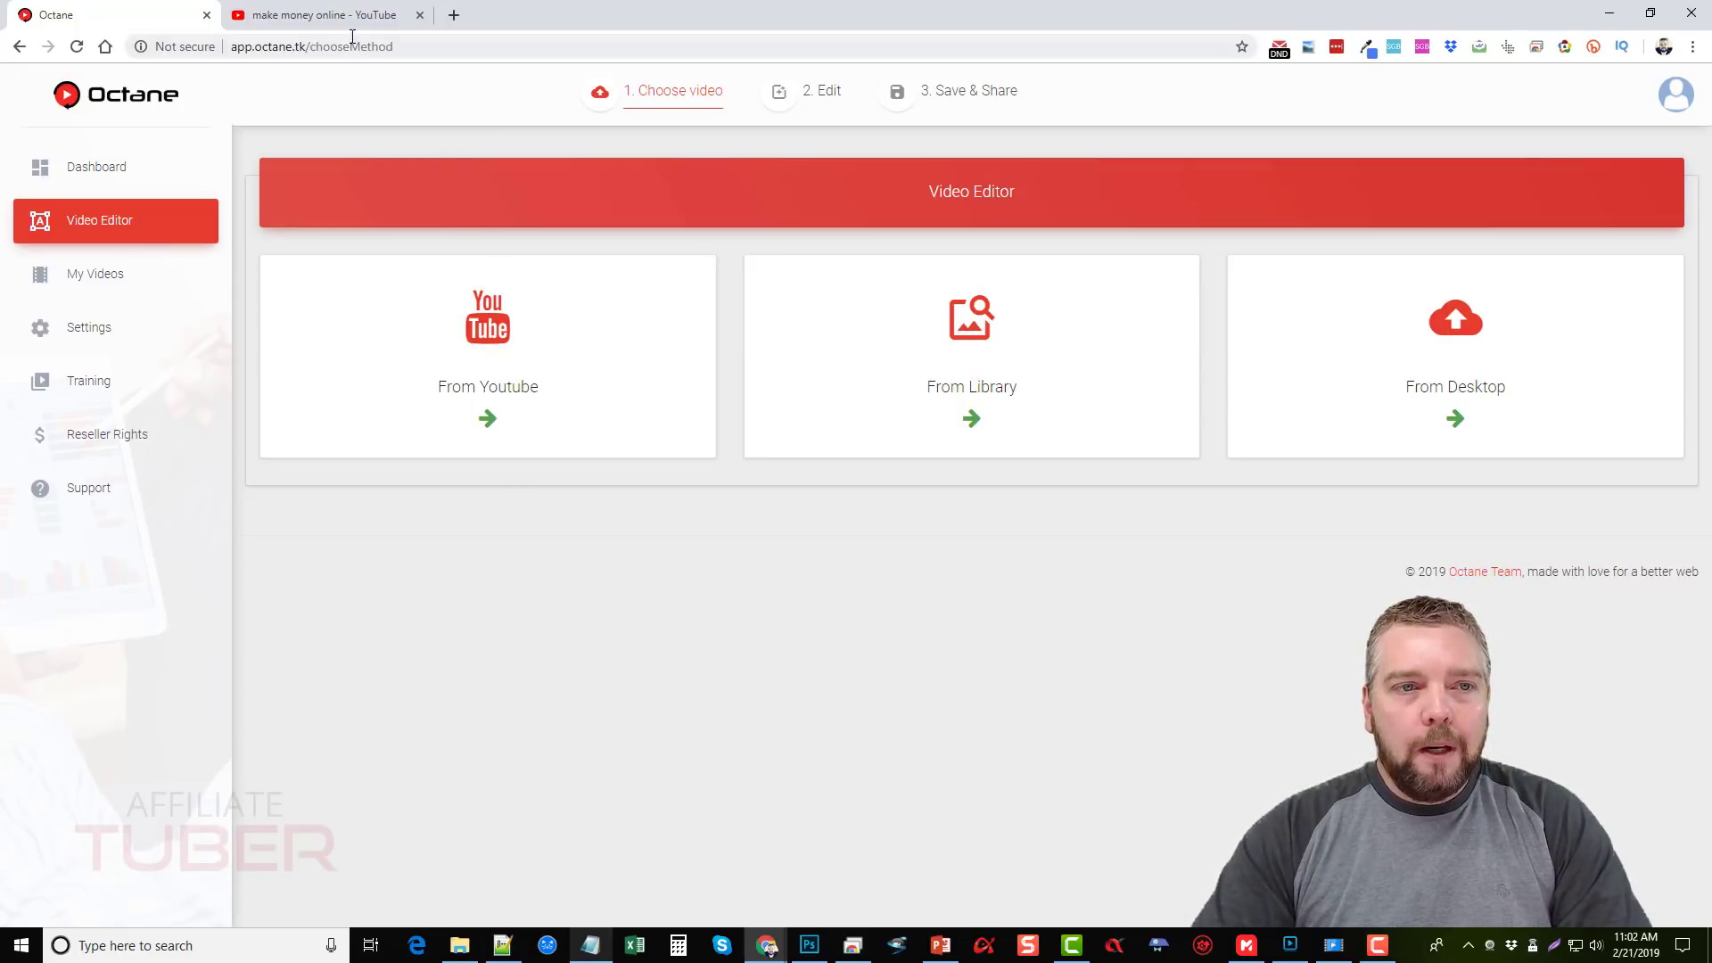
Step: Choose From Youtube as the Octane video source
left_click(328, 17)
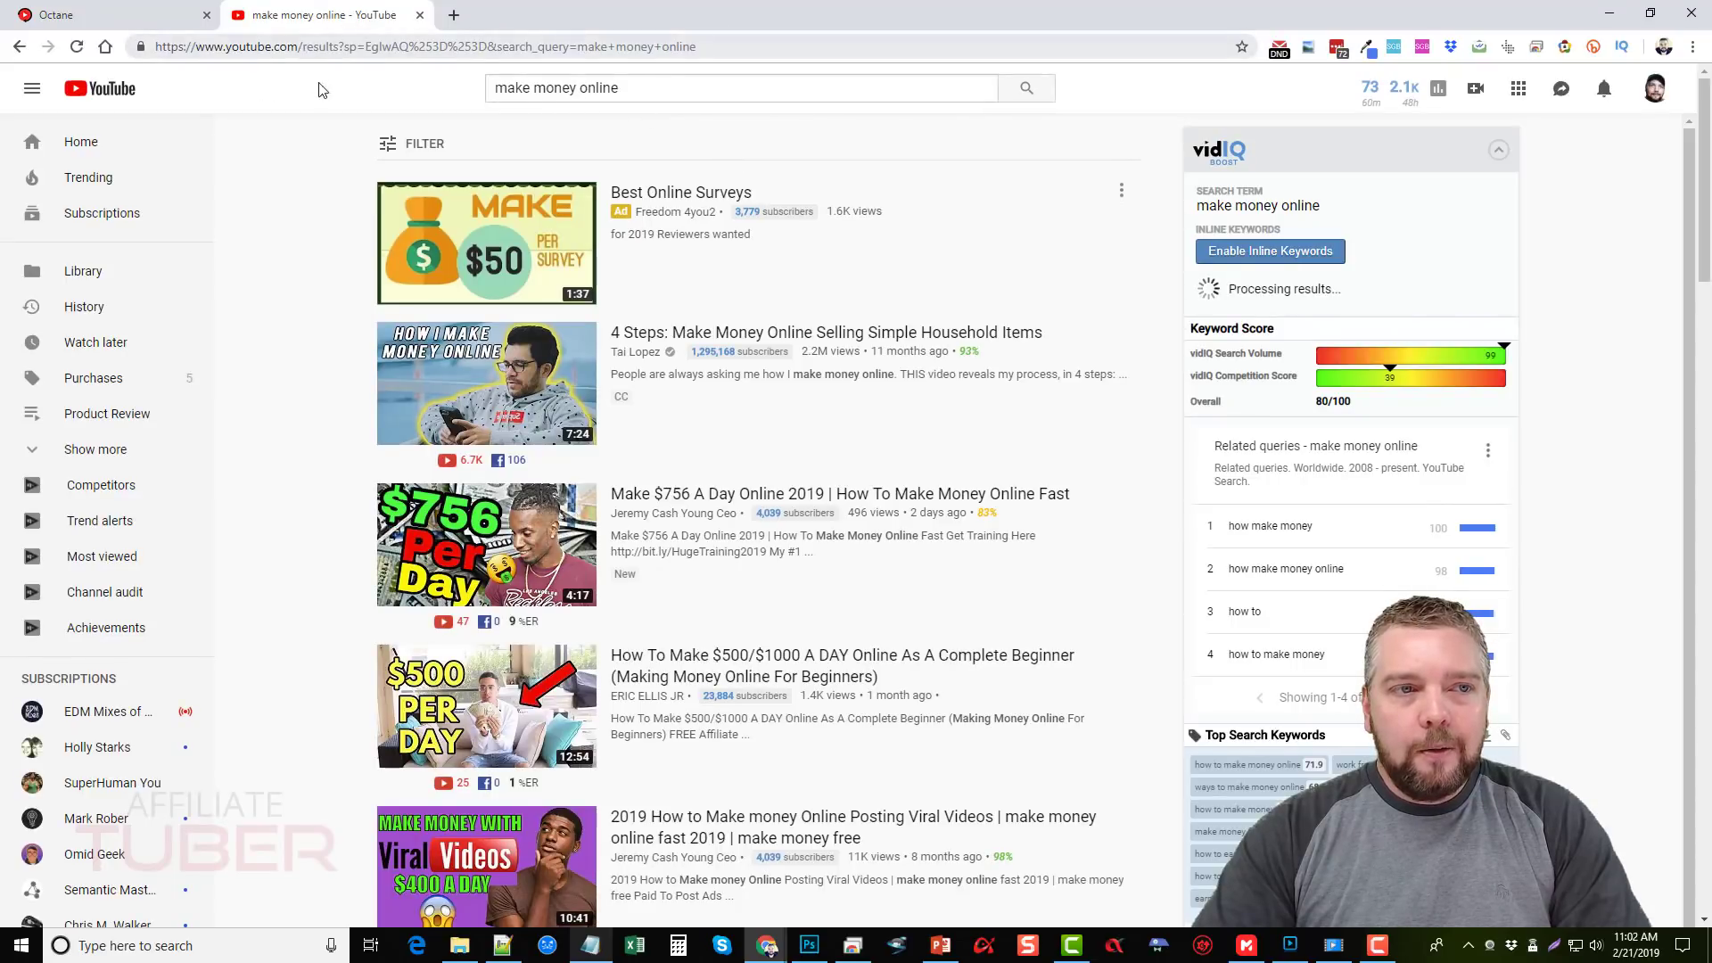
left_click(131, 16)
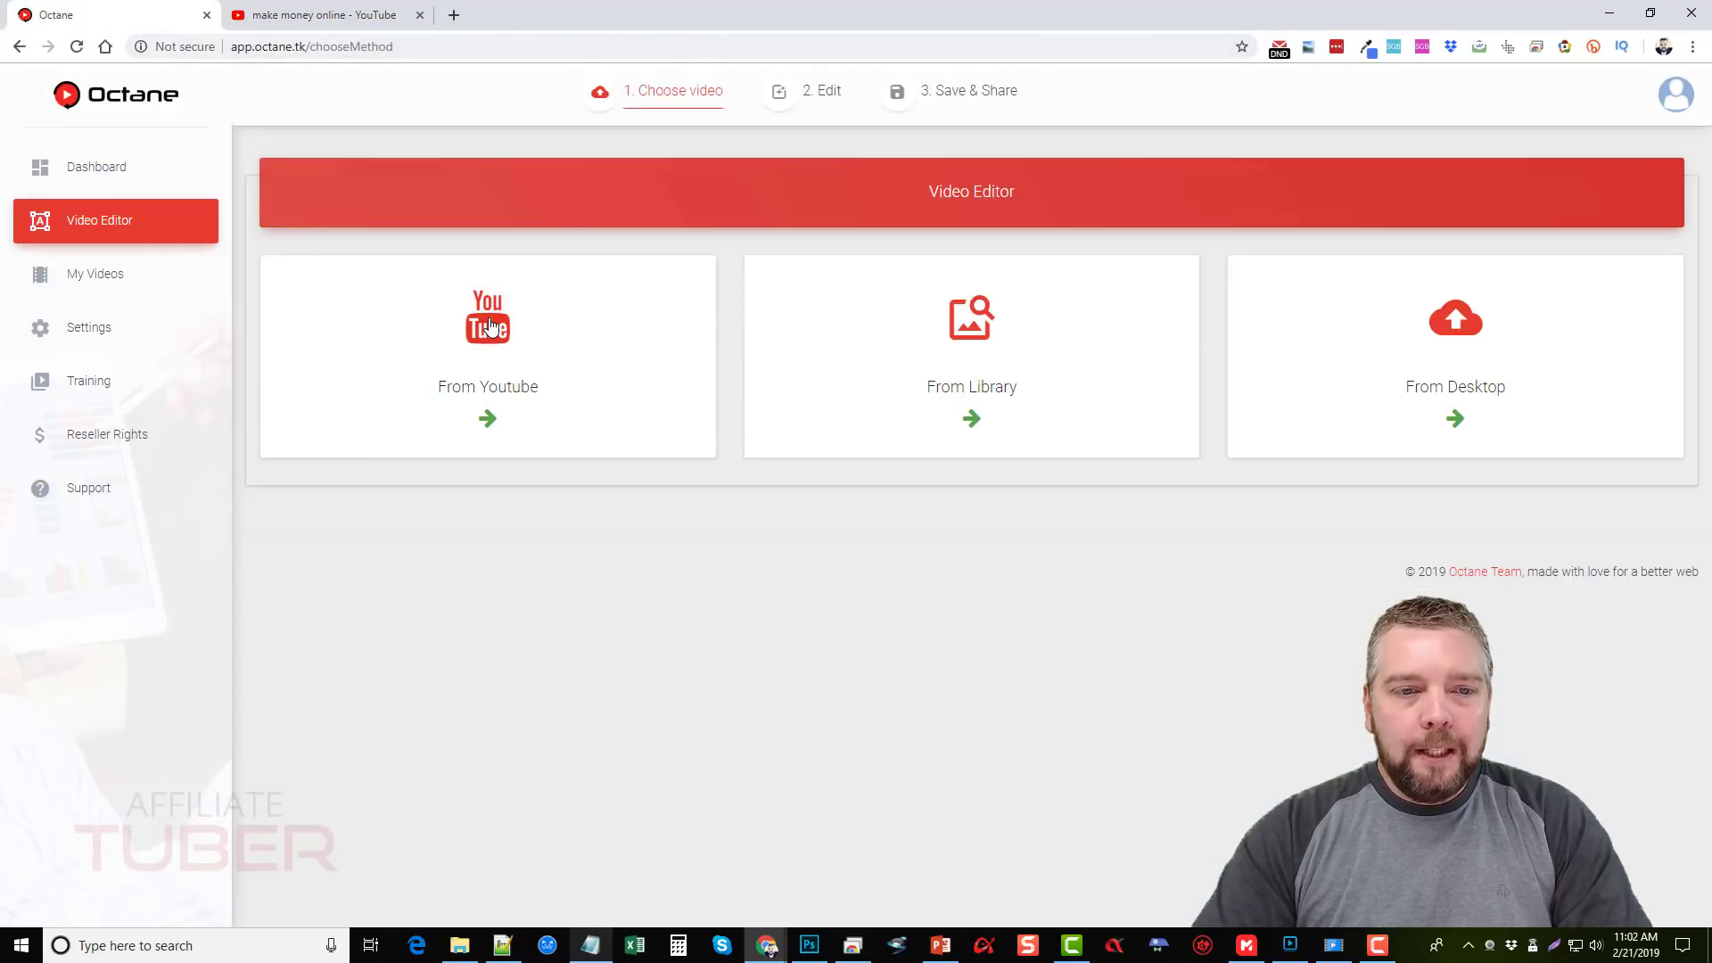
left_click(589, 374)
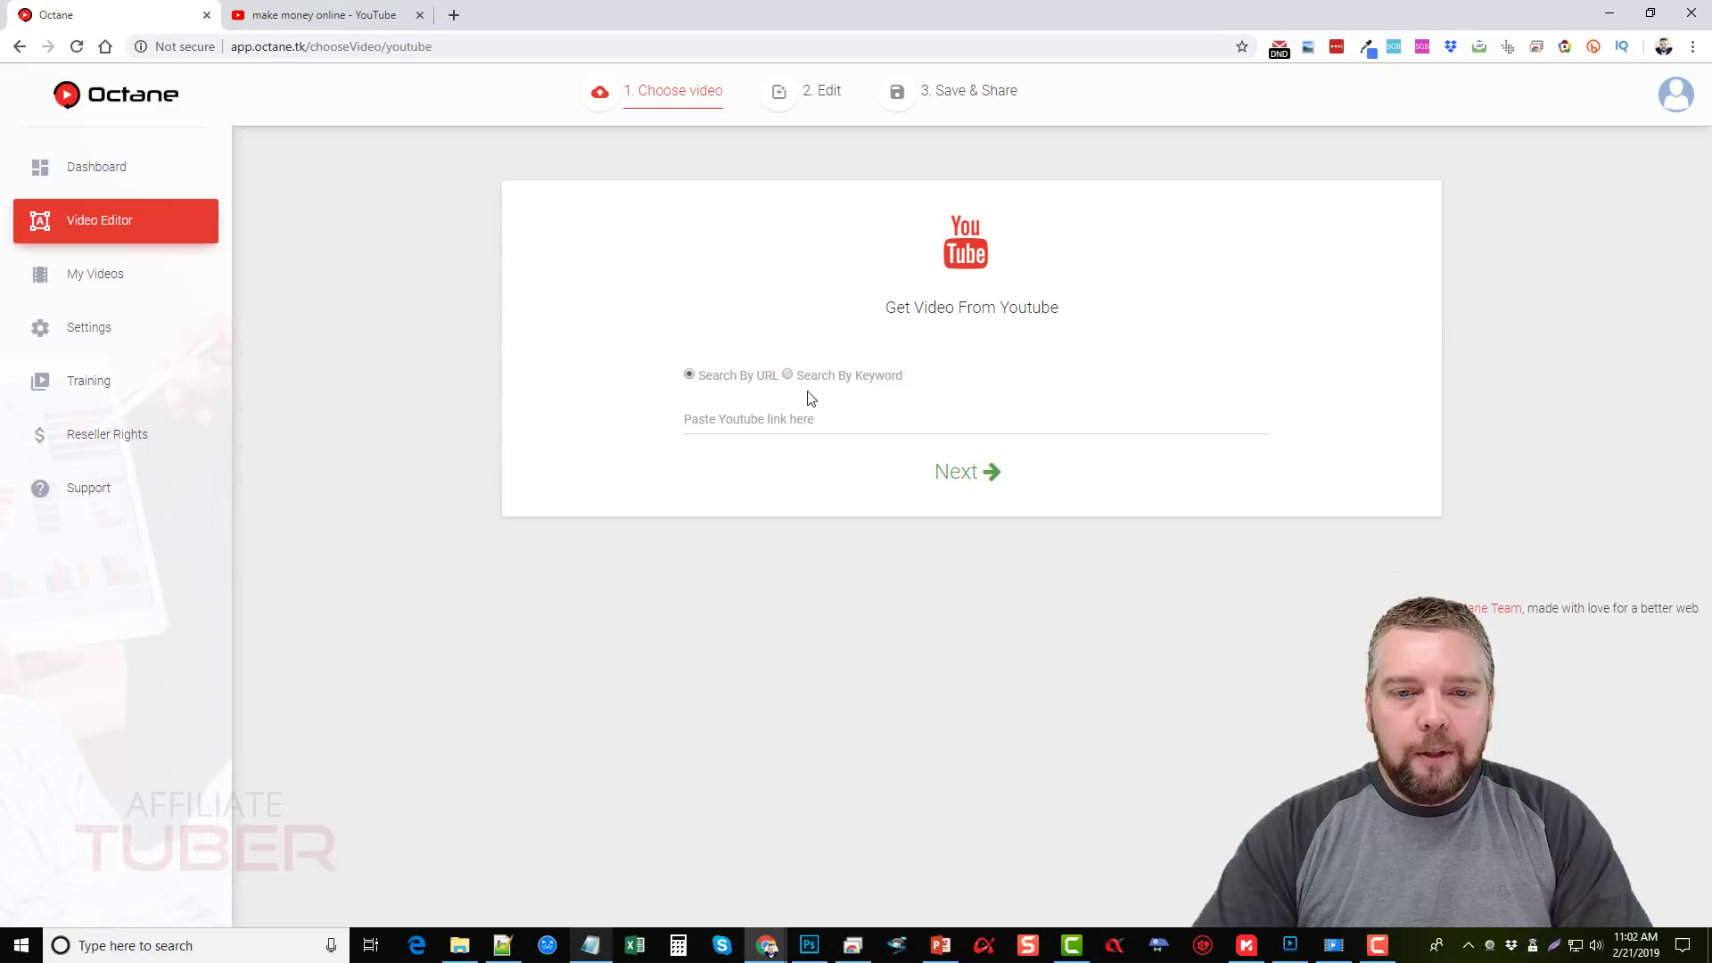
left_click(788, 377)
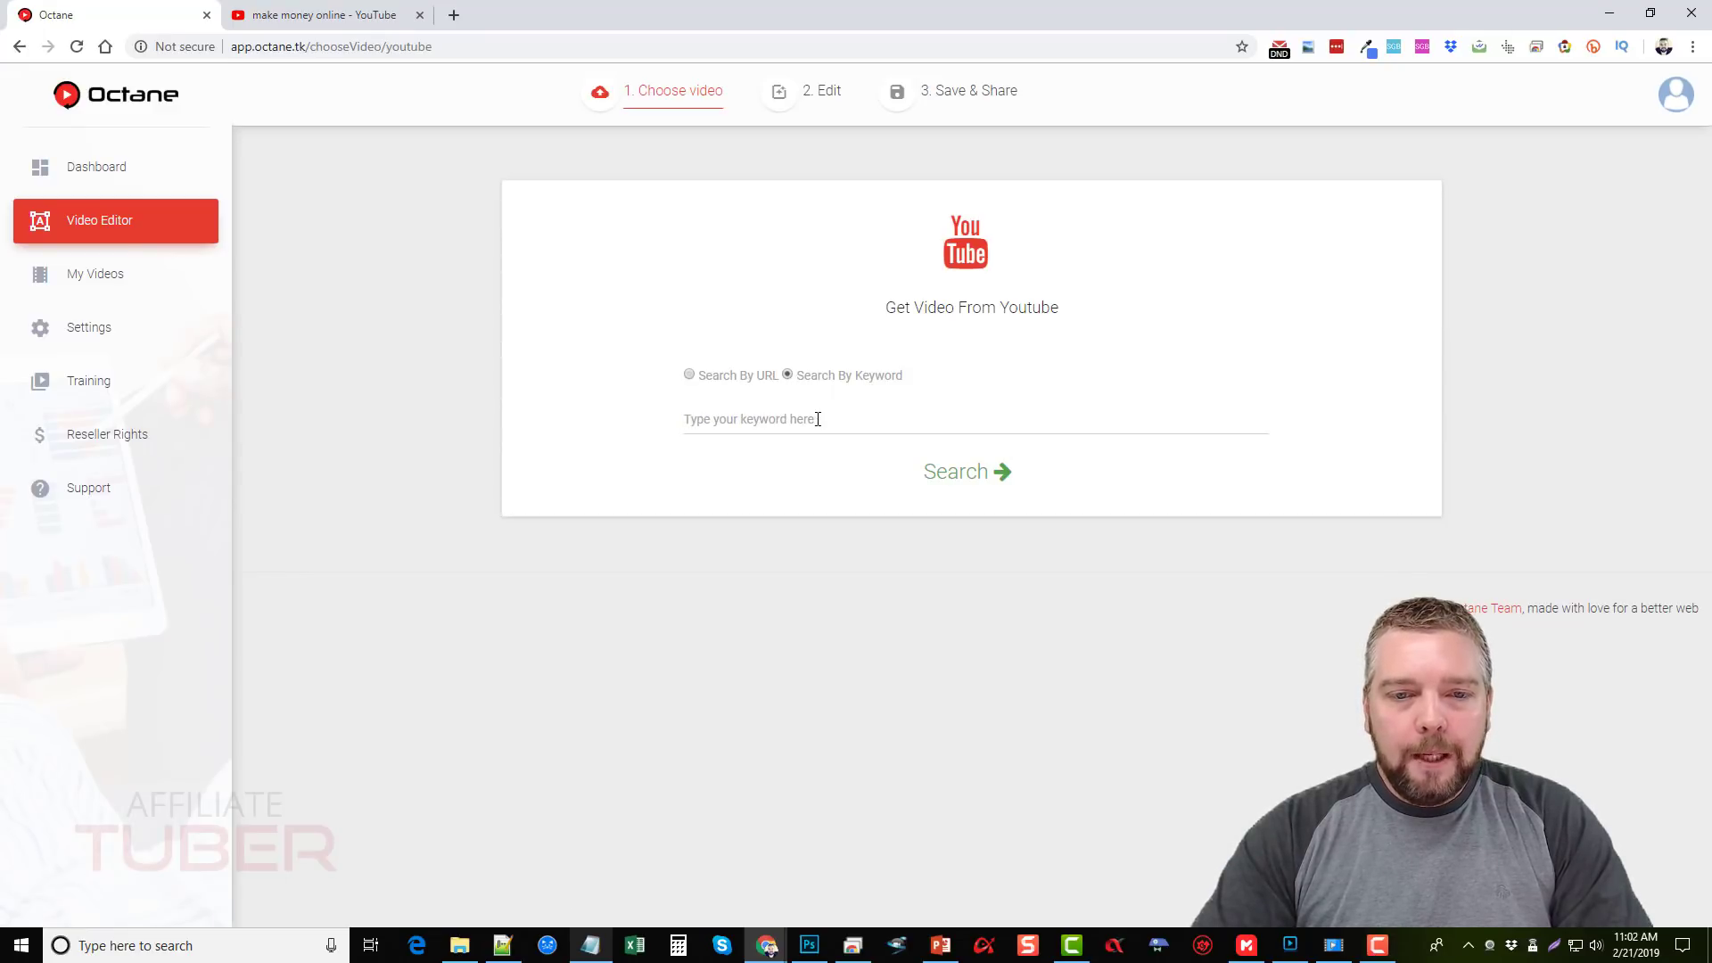
left_click(335, 15)
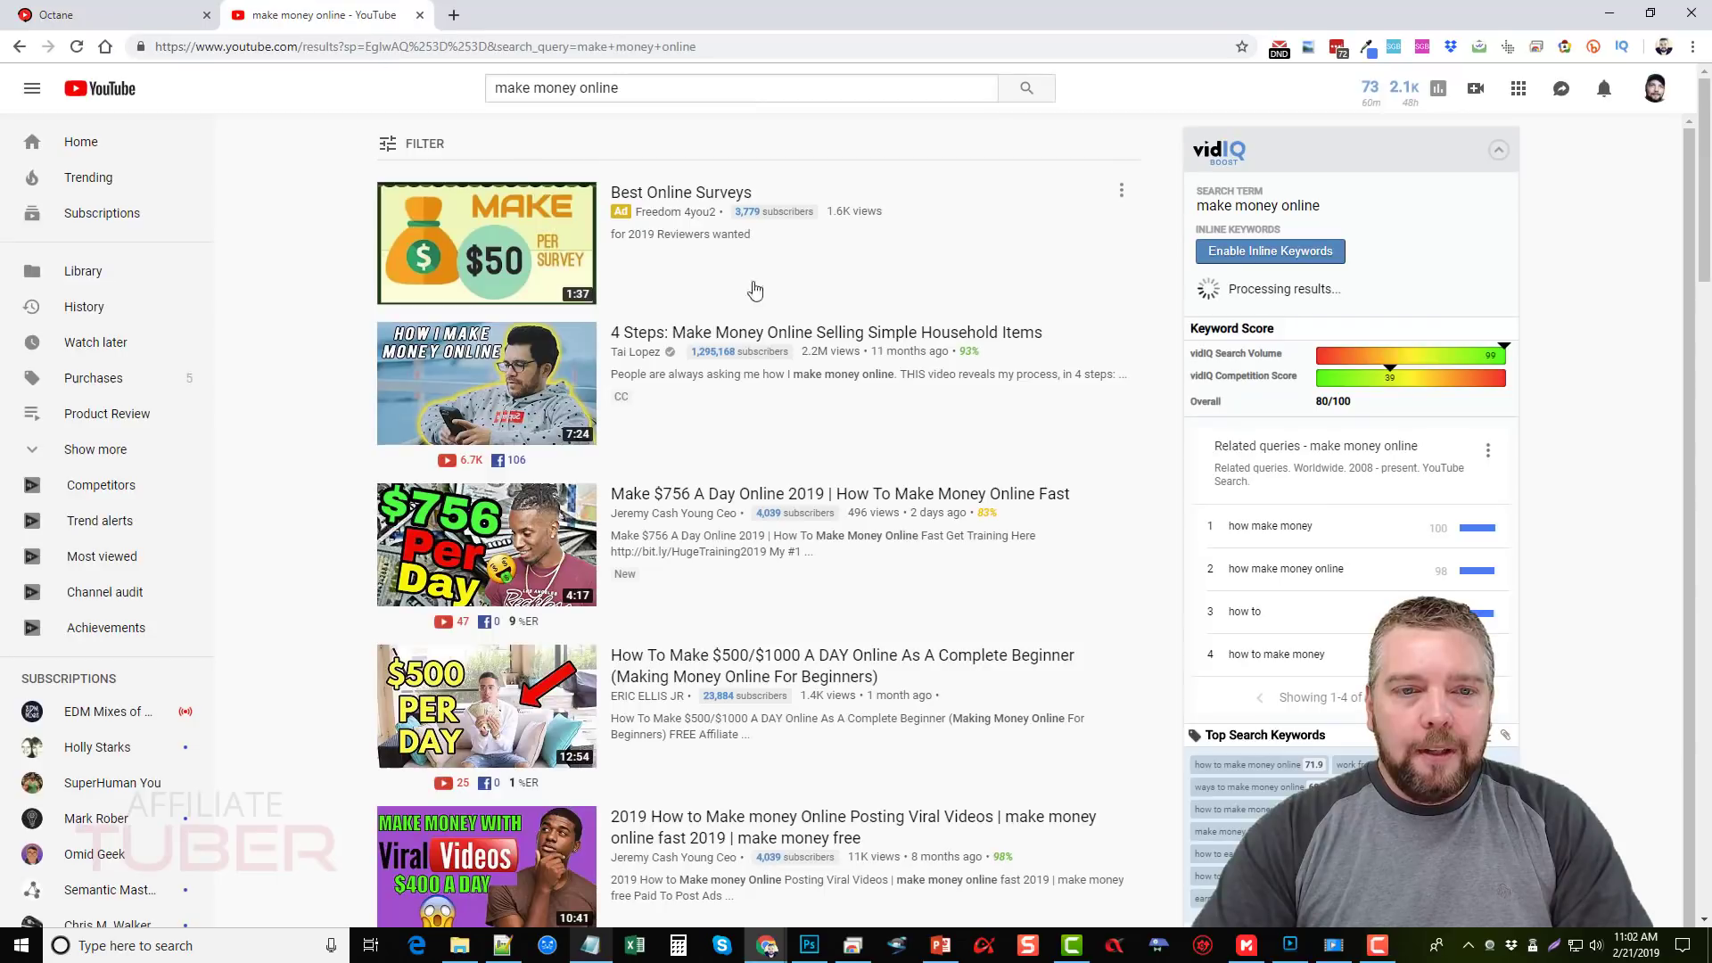
scroll(683, 841, "down", 4)
scroll(710, 642, "up", 3)
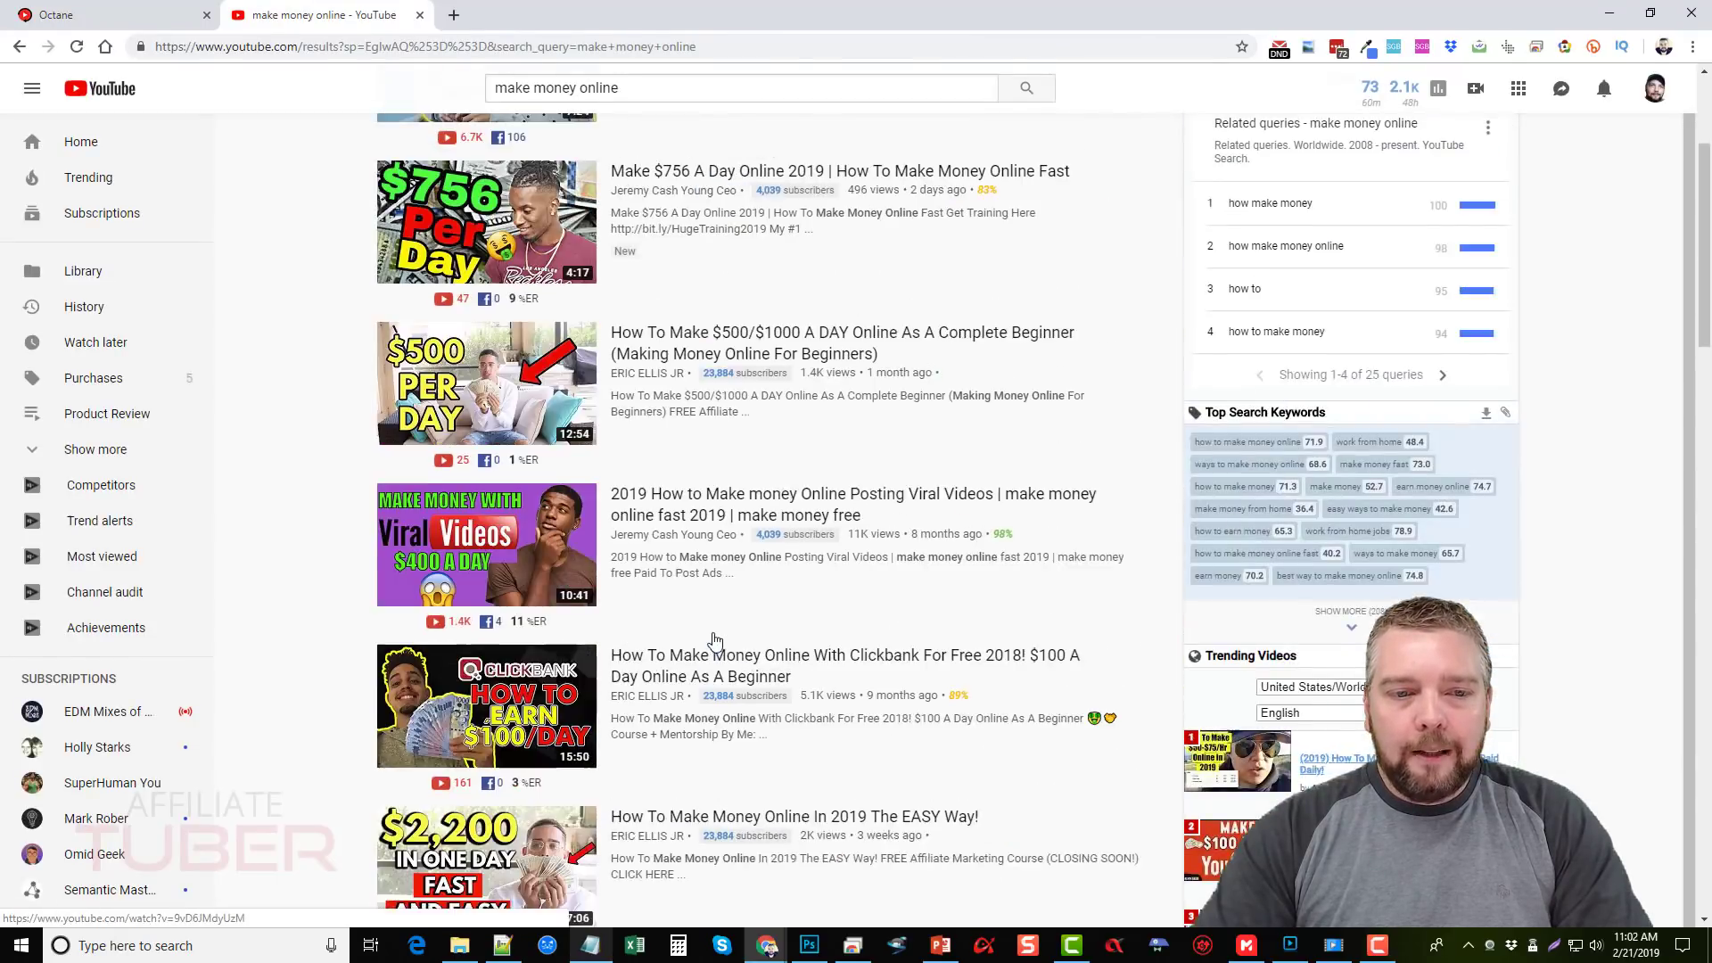
scroll(668, 401, "up", 1)
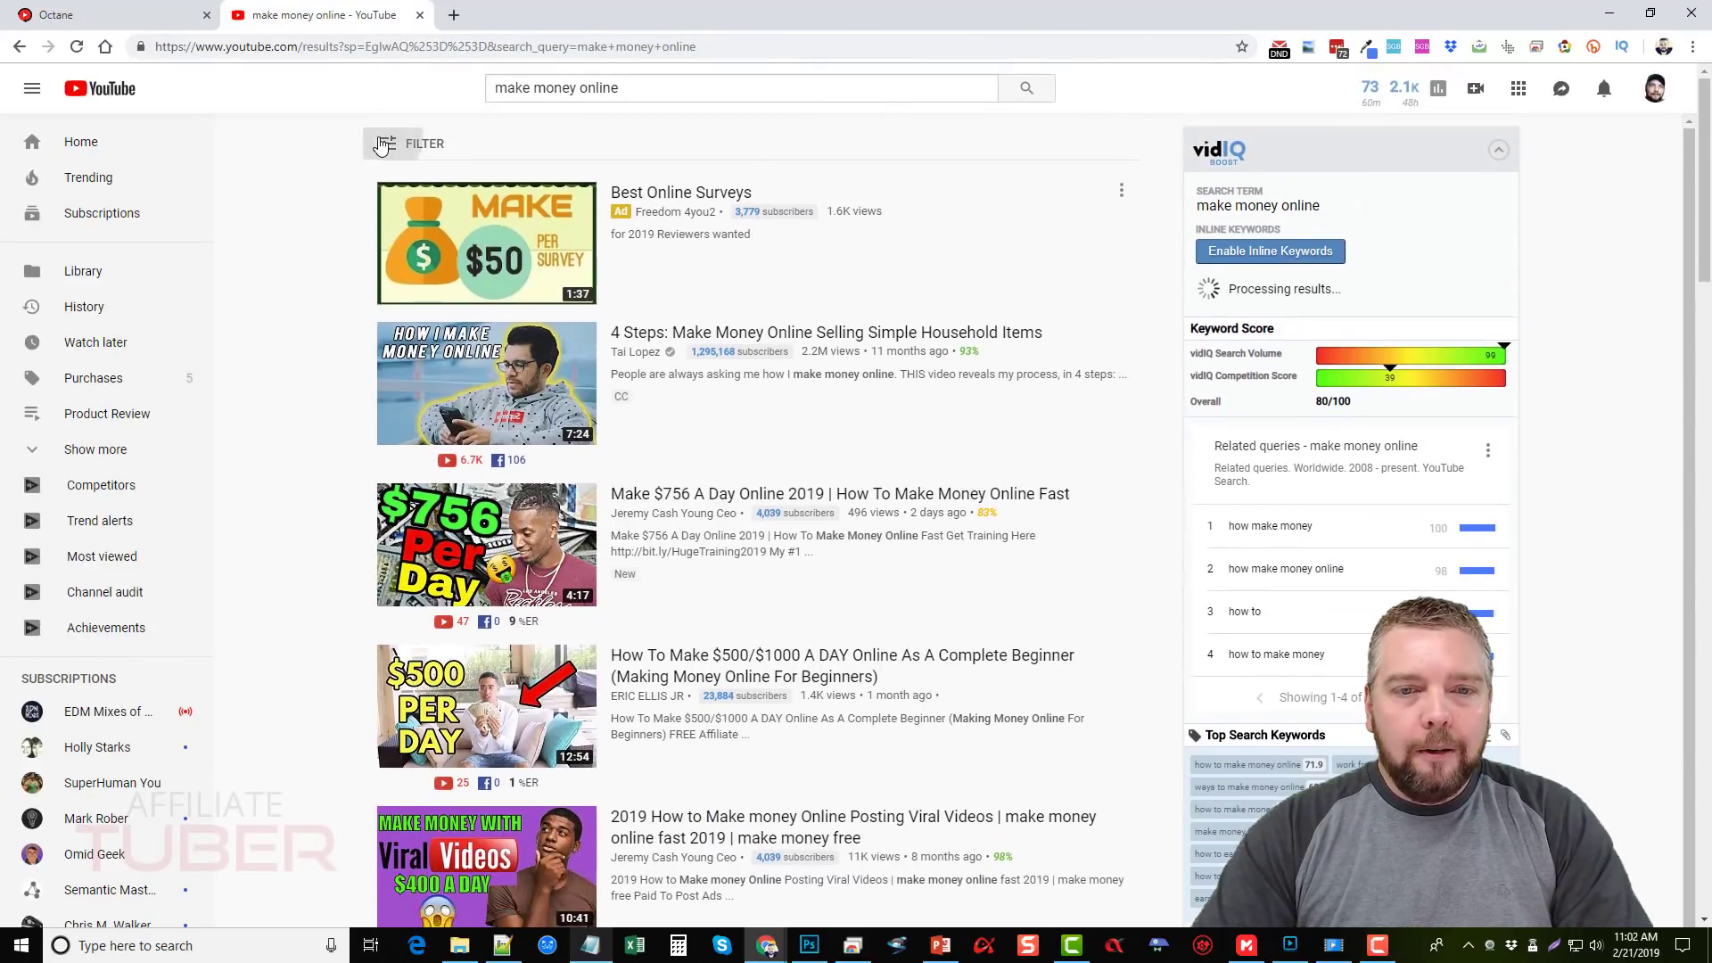
Step: Copy the link address of the '4 Steps' video from the YouTube results
left_click(415, 143)
left_click(134, 14)
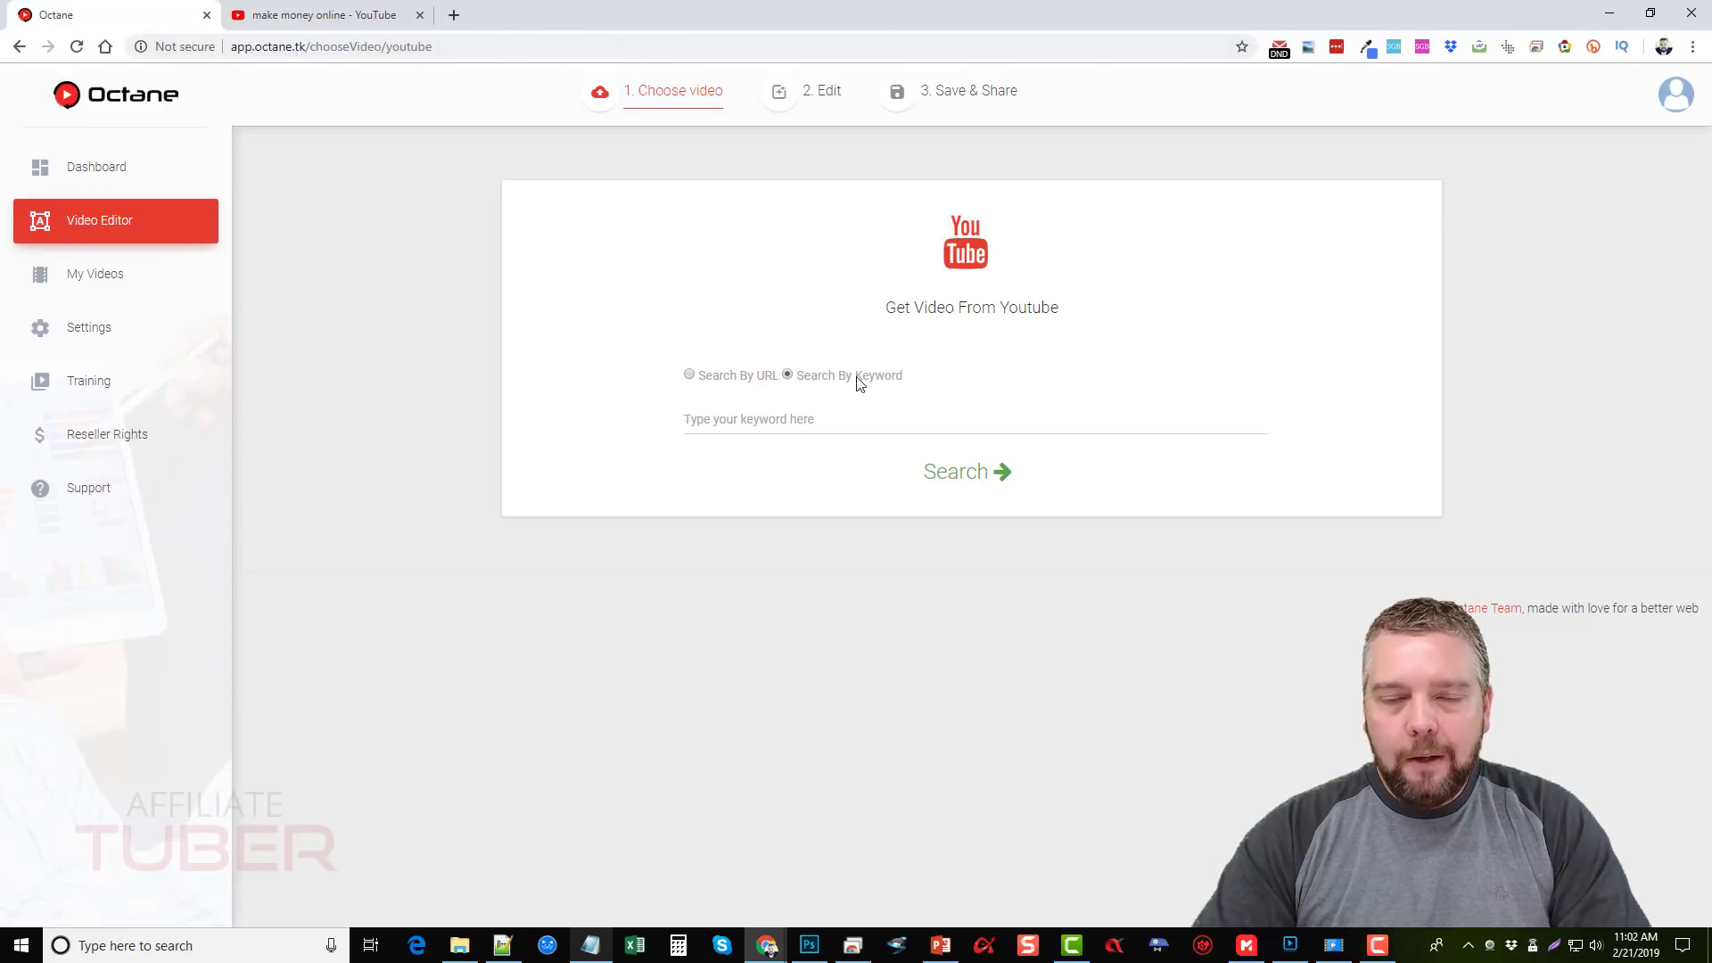
left_click(334, 14)
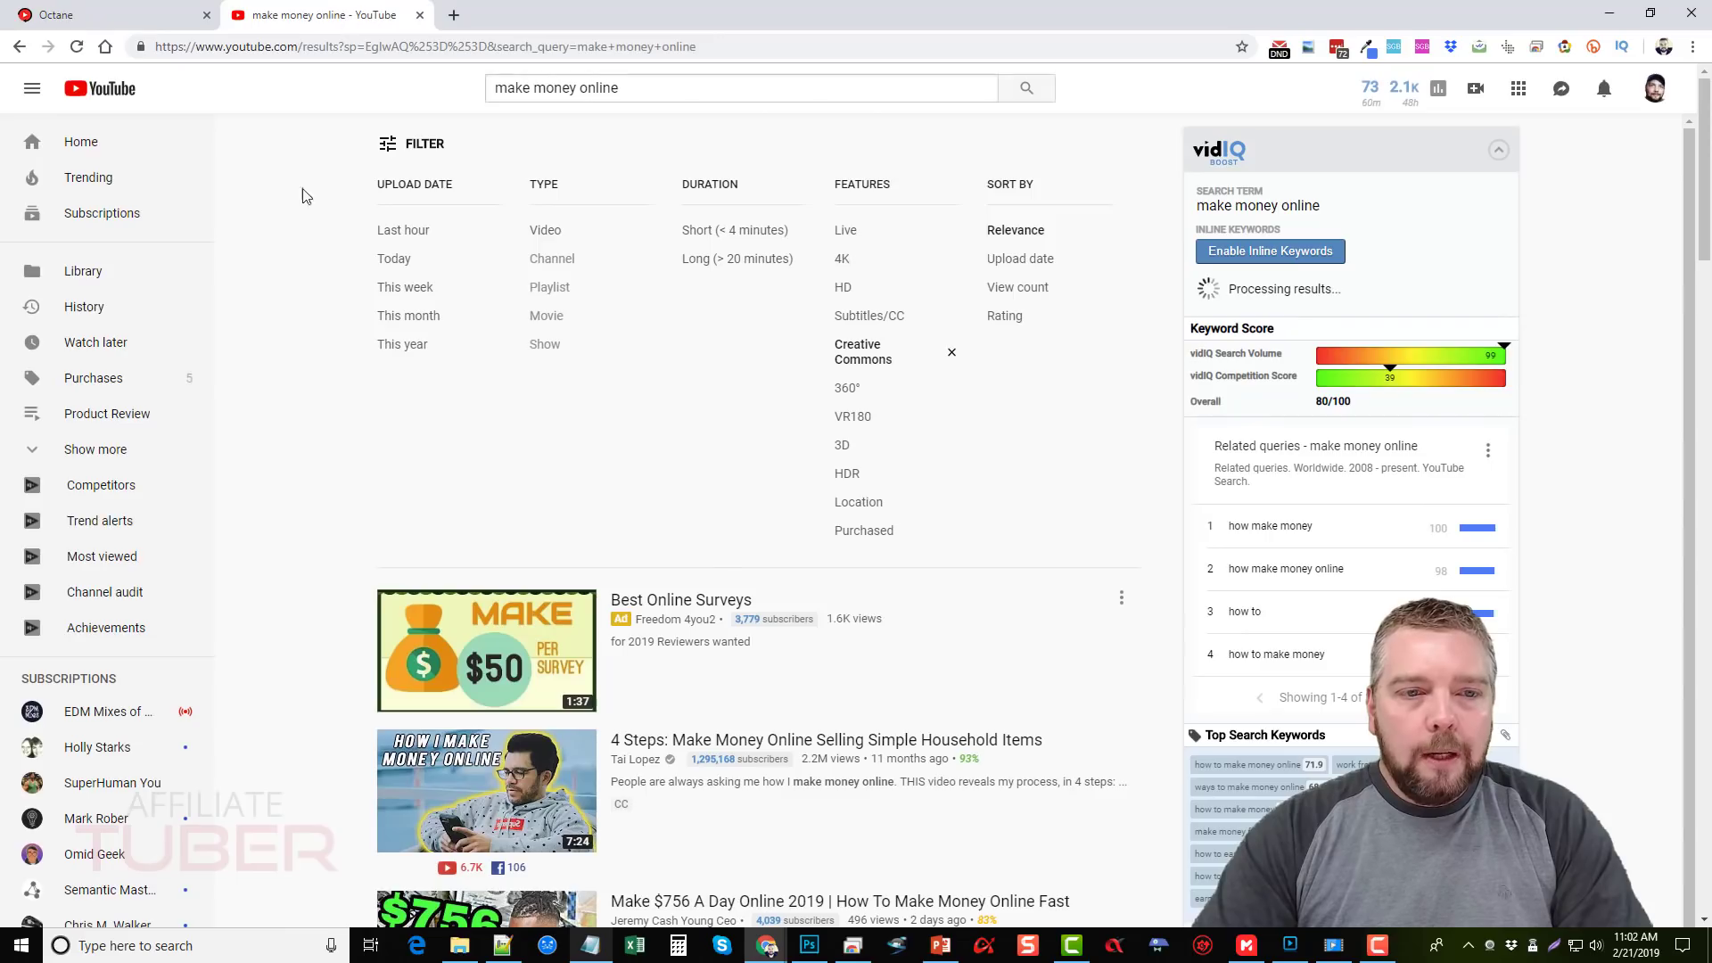
scroll(718, 540, "down", 3)
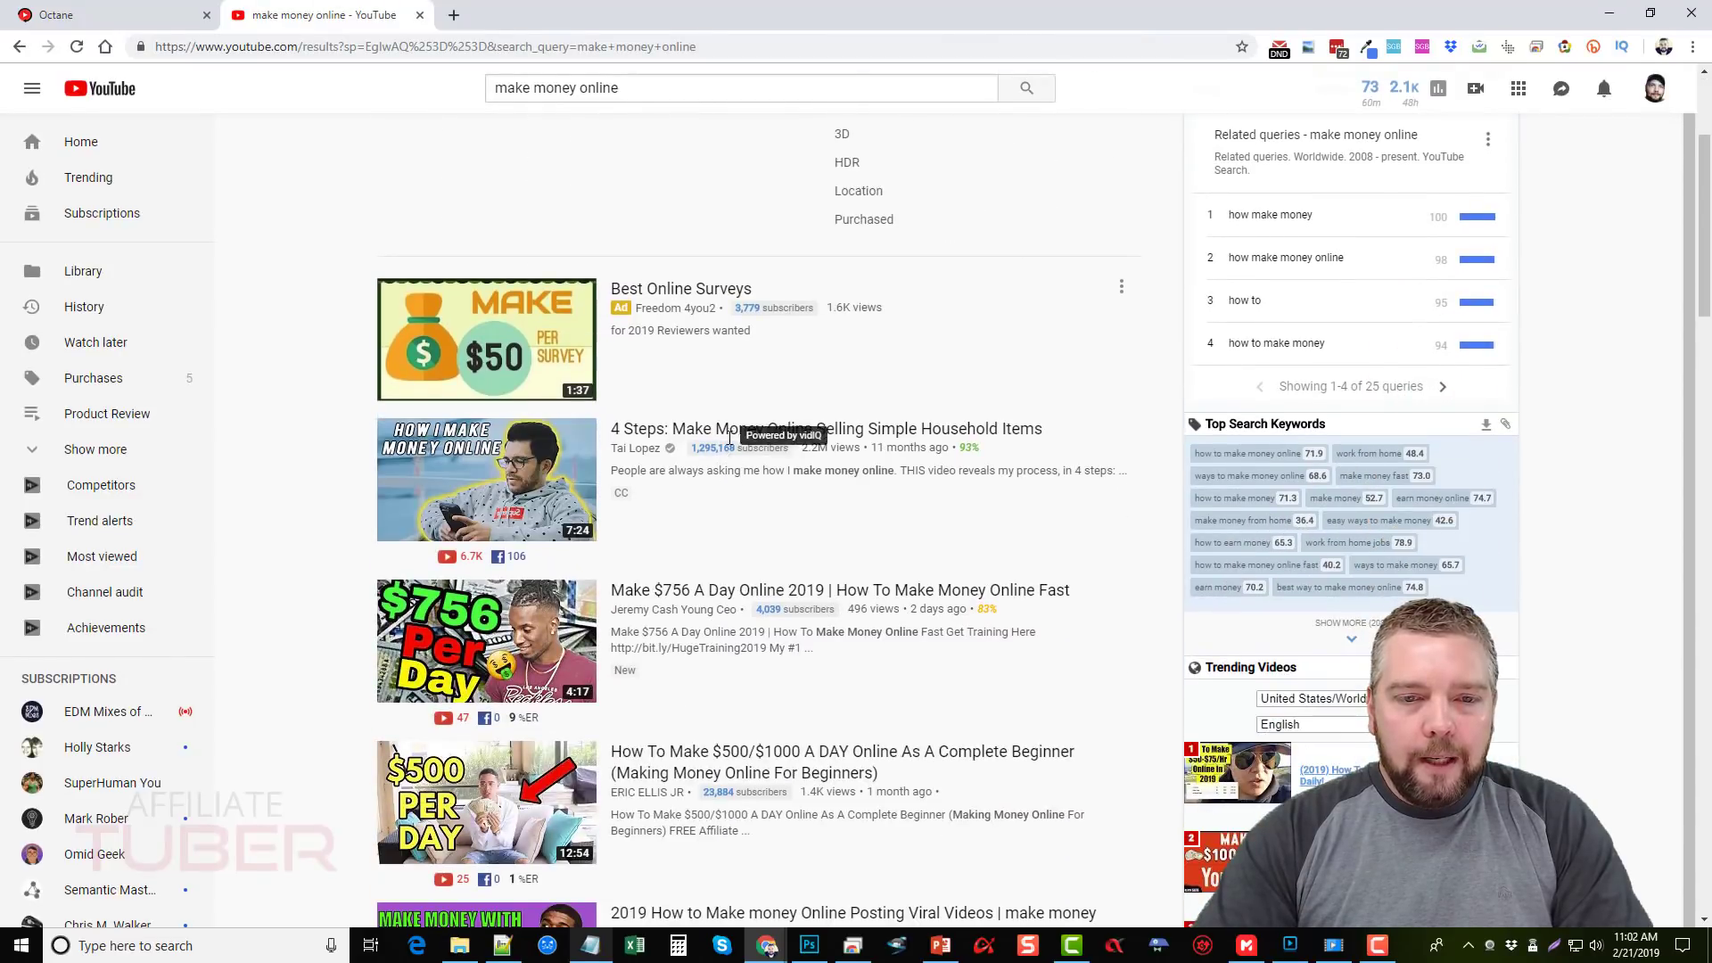
mouse_move(486, 479)
right_click(729, 434)
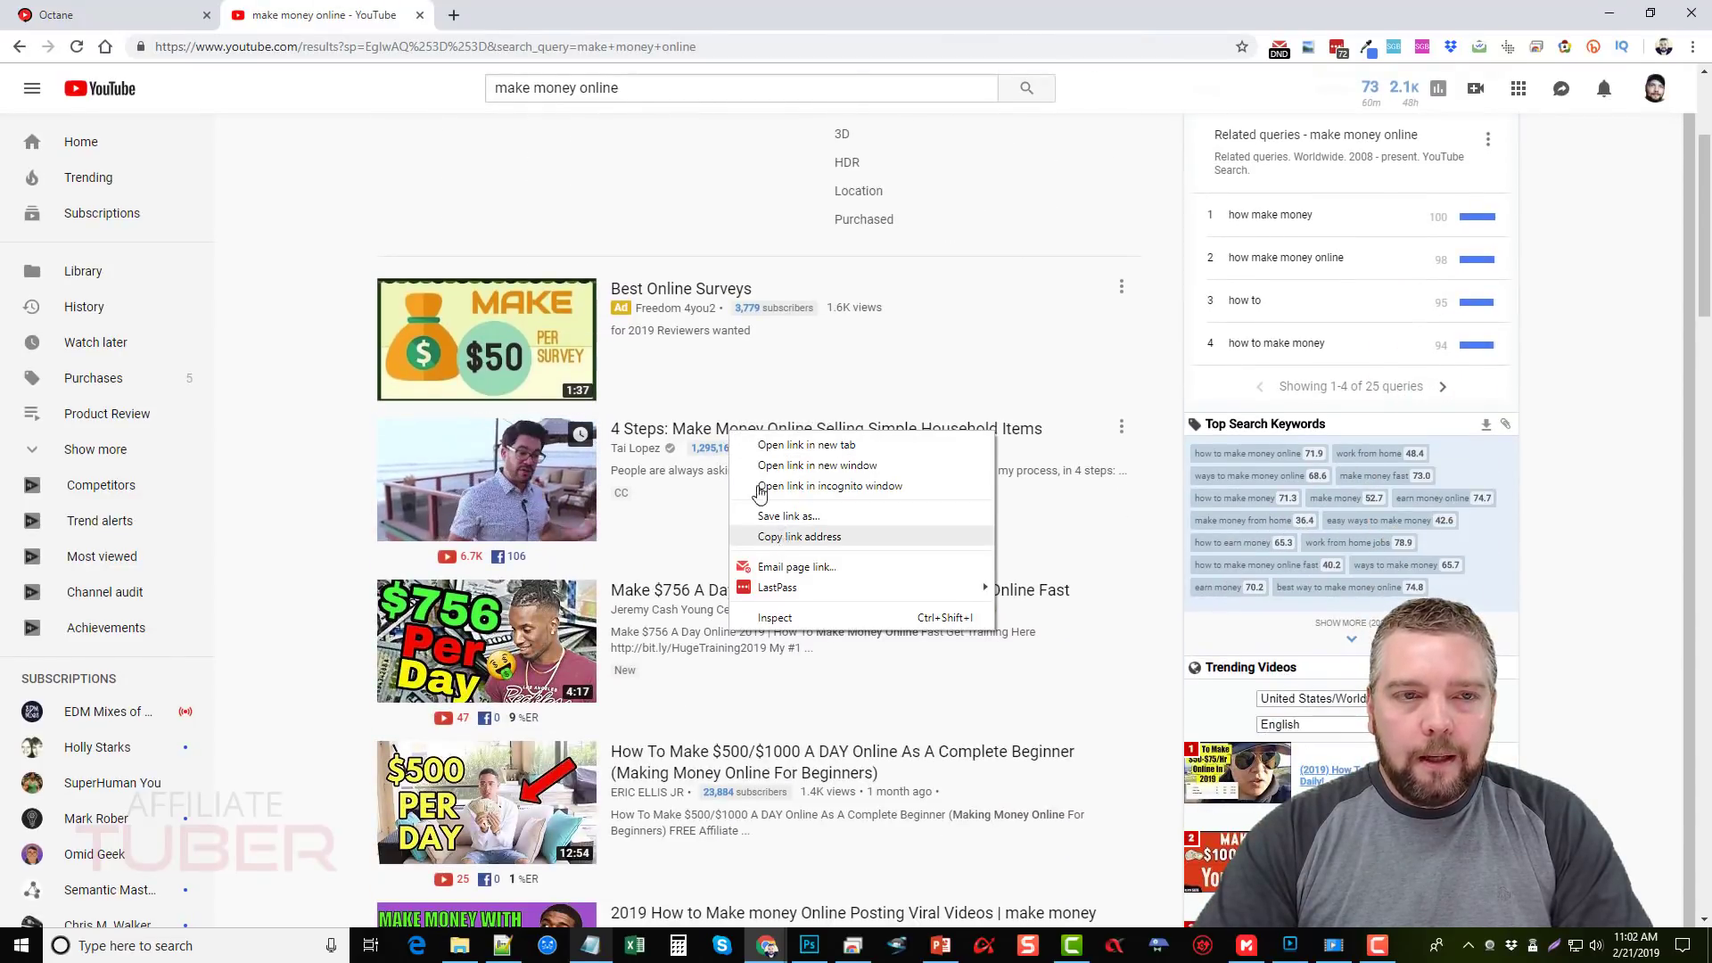
left_click(799, 537)
Step: Paste the '4 Steps' link into Octane's Search By URL field and fetch it
left_click(120, 15)
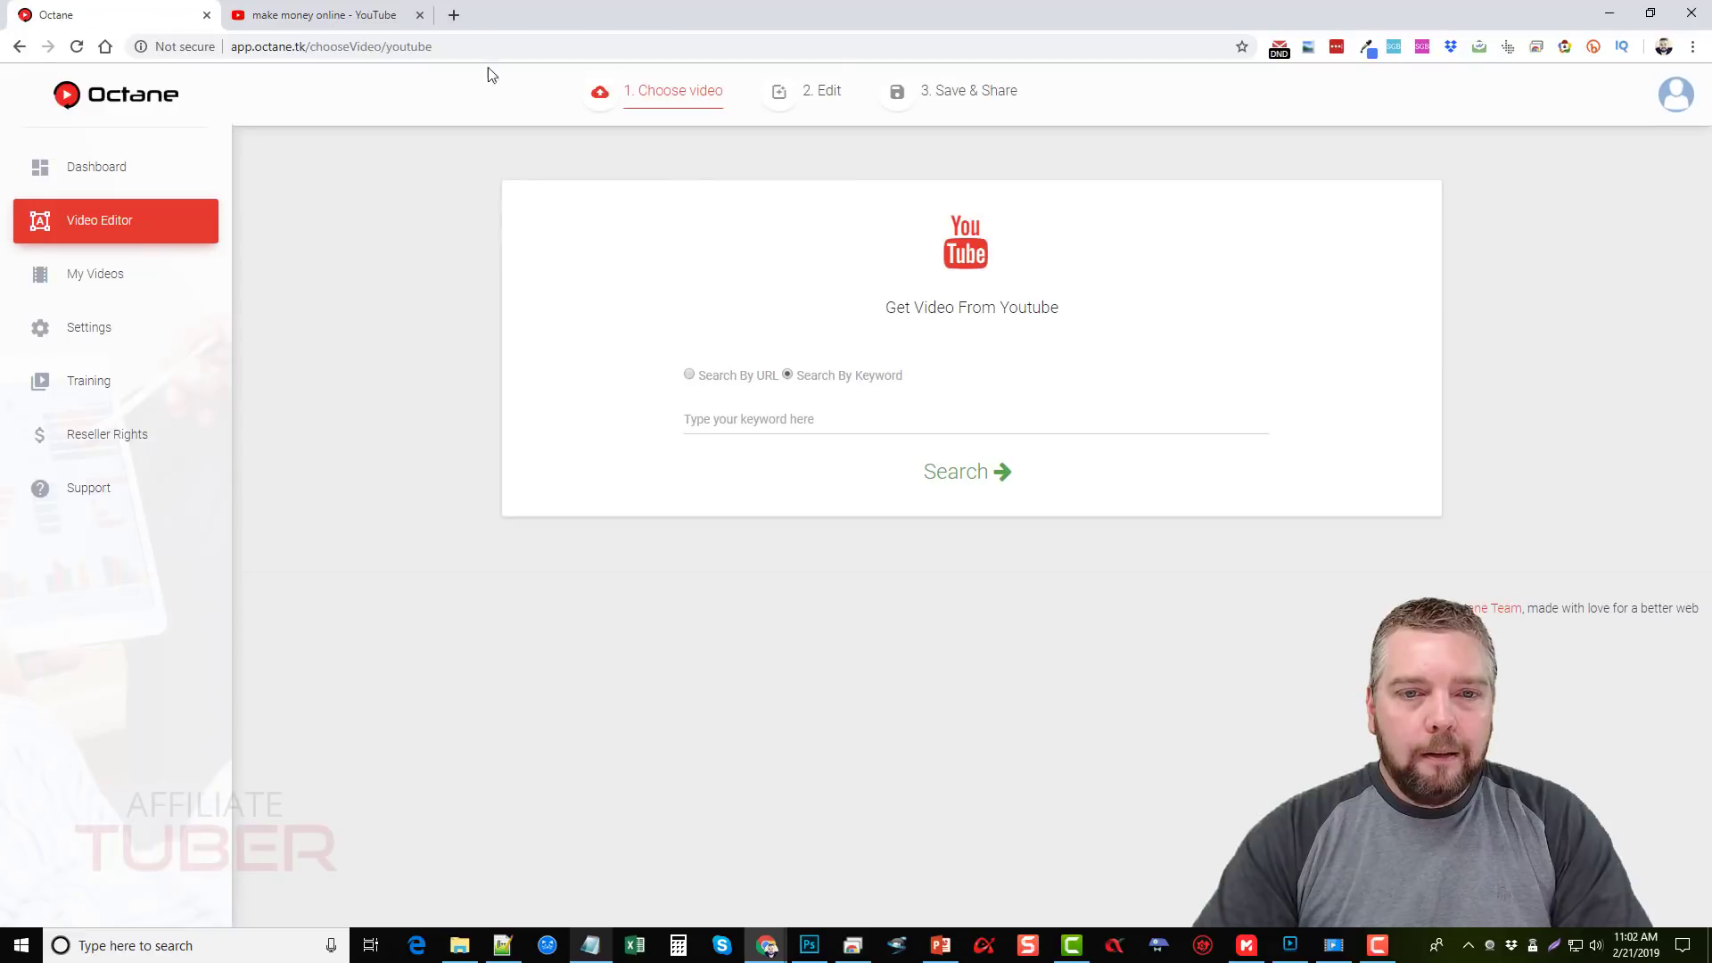
left_click(689, 376)
right_click(744, 418)
left_click(786, 549)
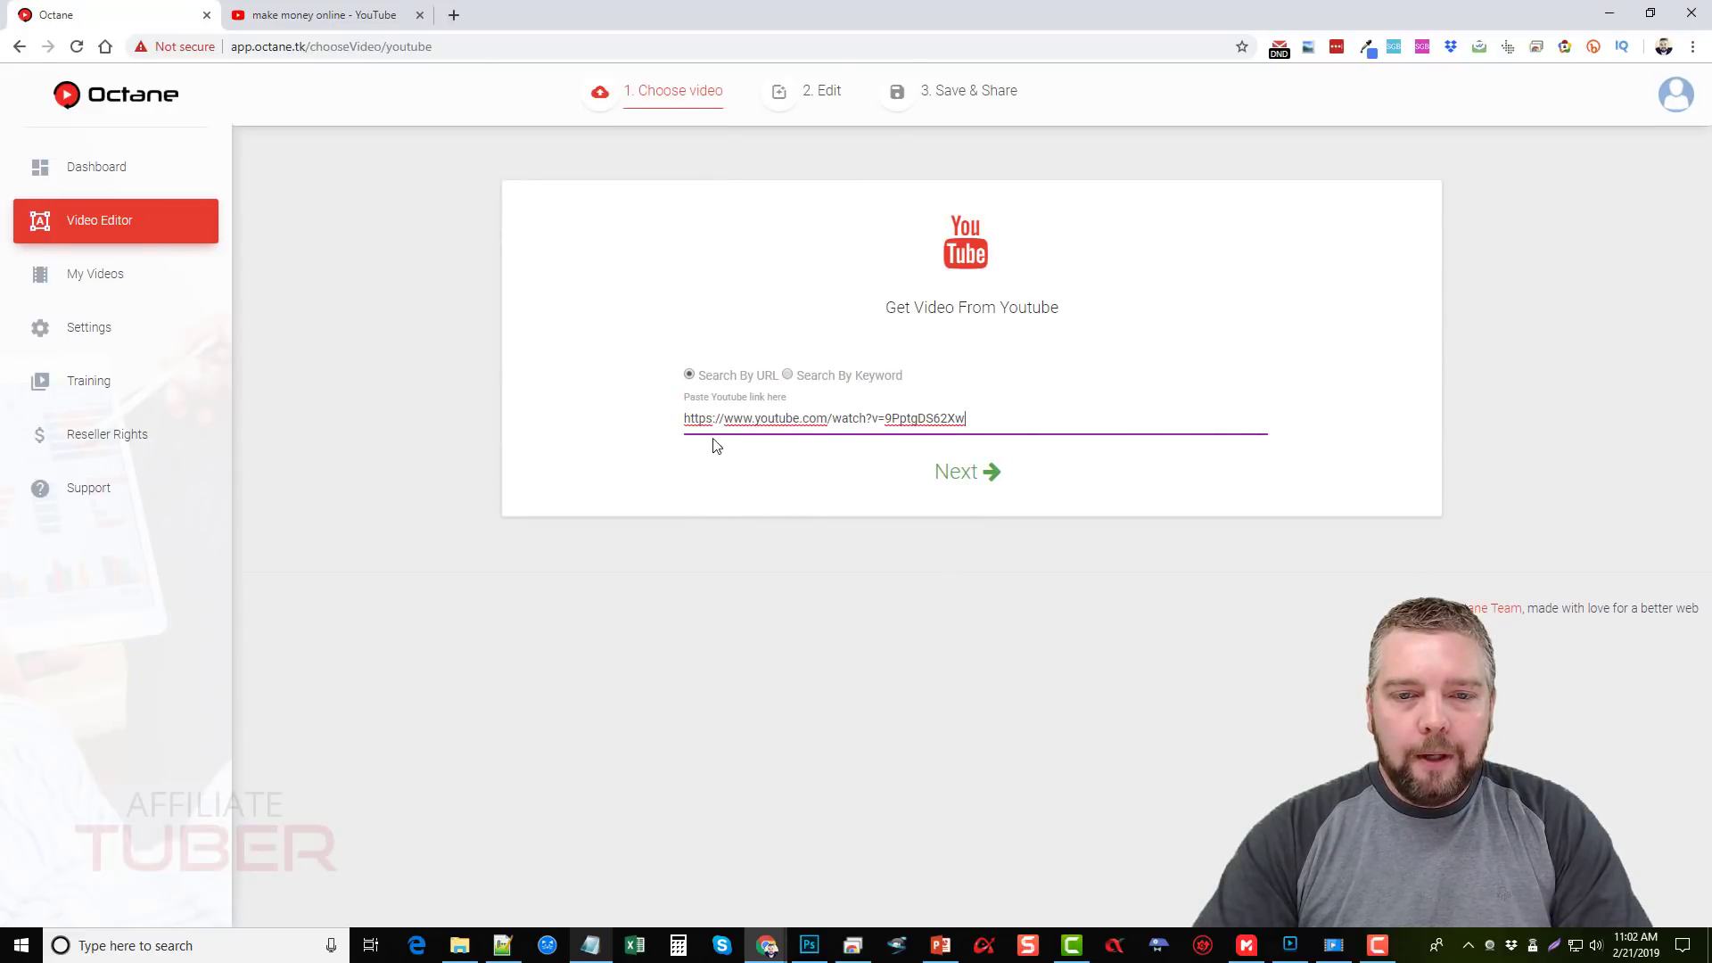
left_click(963, 474)
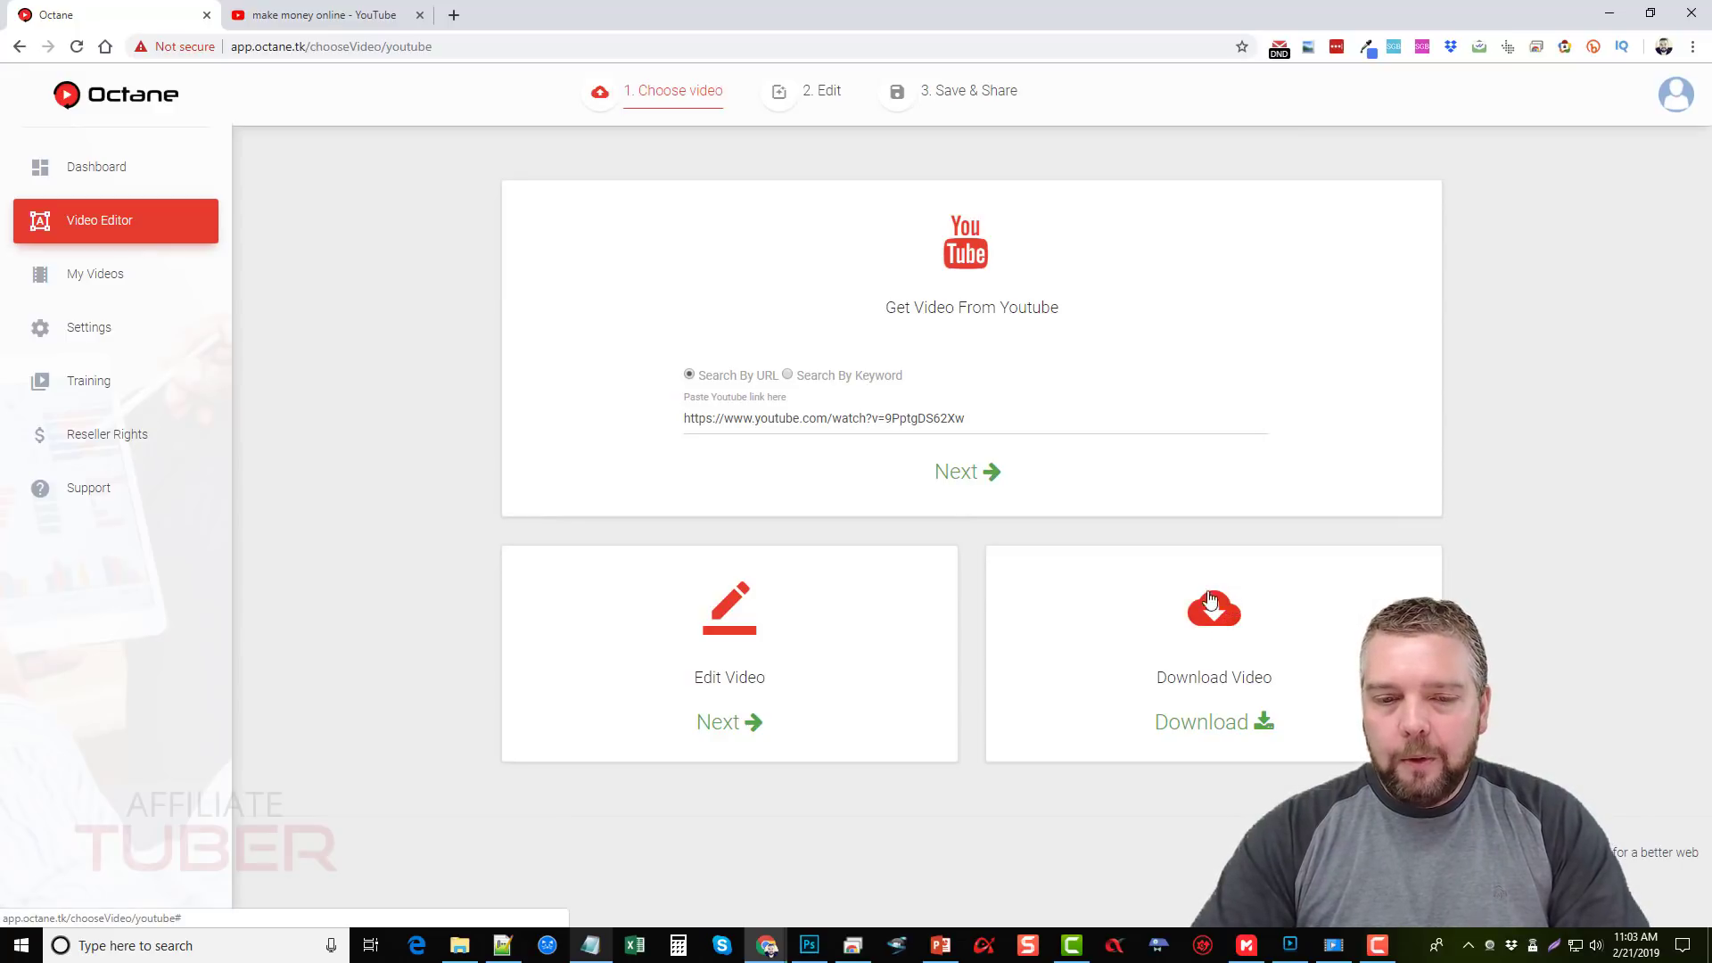
Step: Send the fetched video to Edit, pause its preview, and visit the Video Title and From fields
left_click(710, 725)
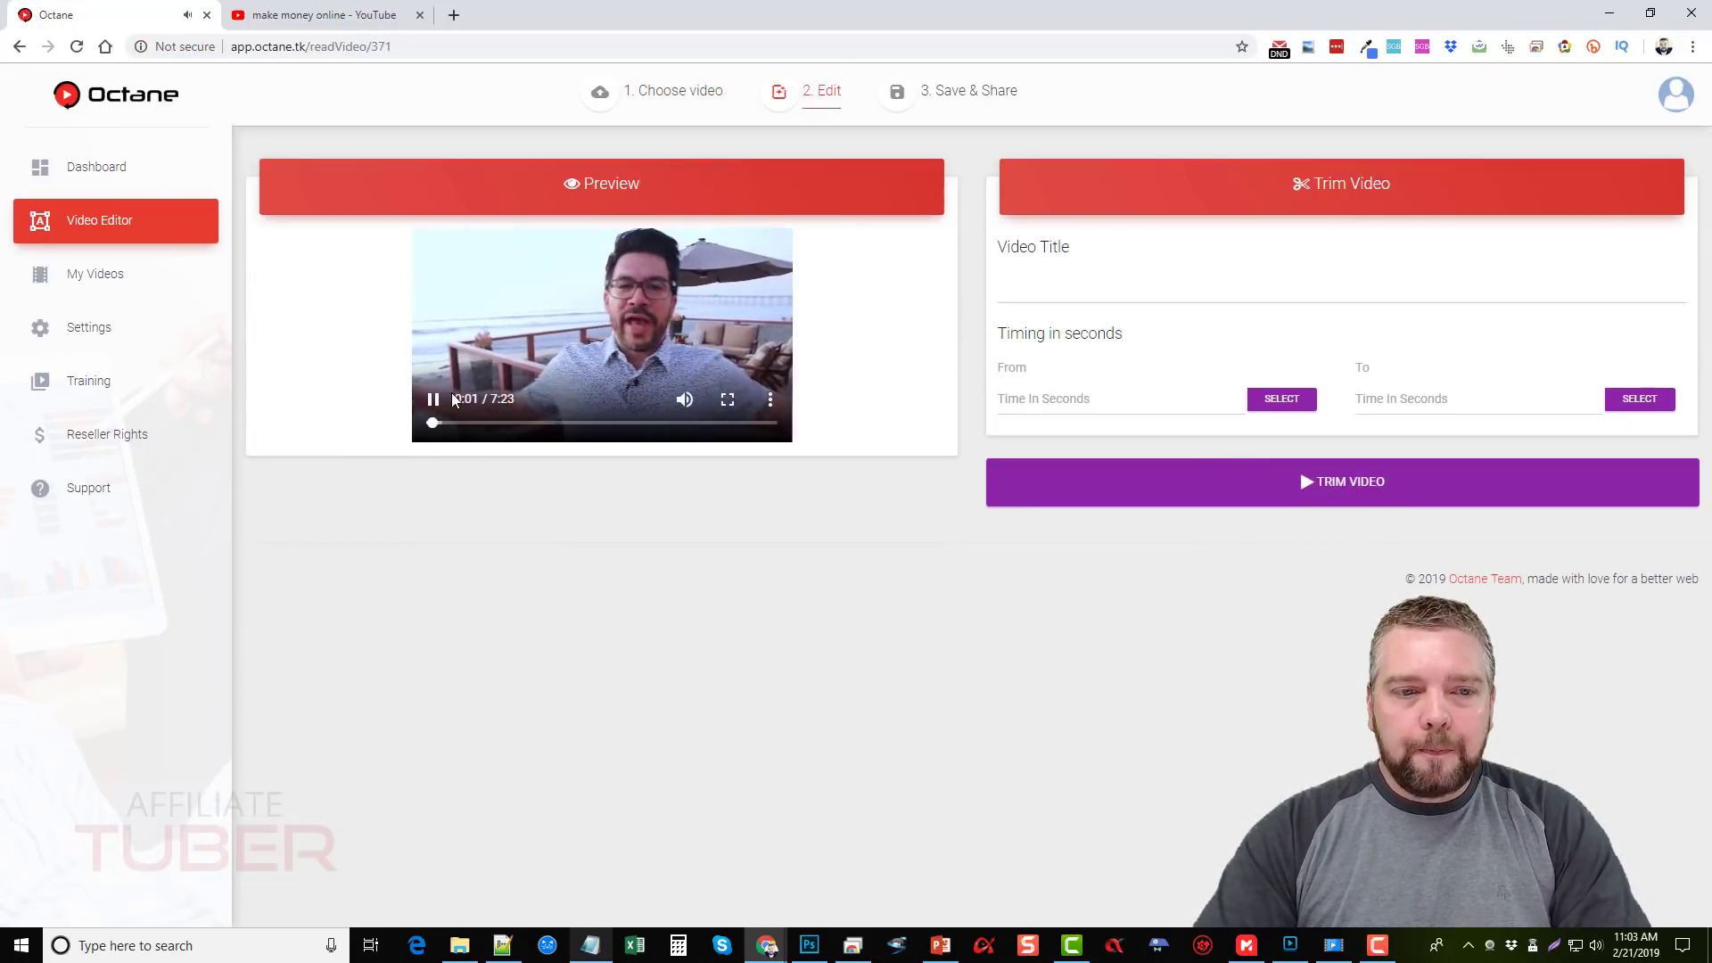
left_click(556, 346)
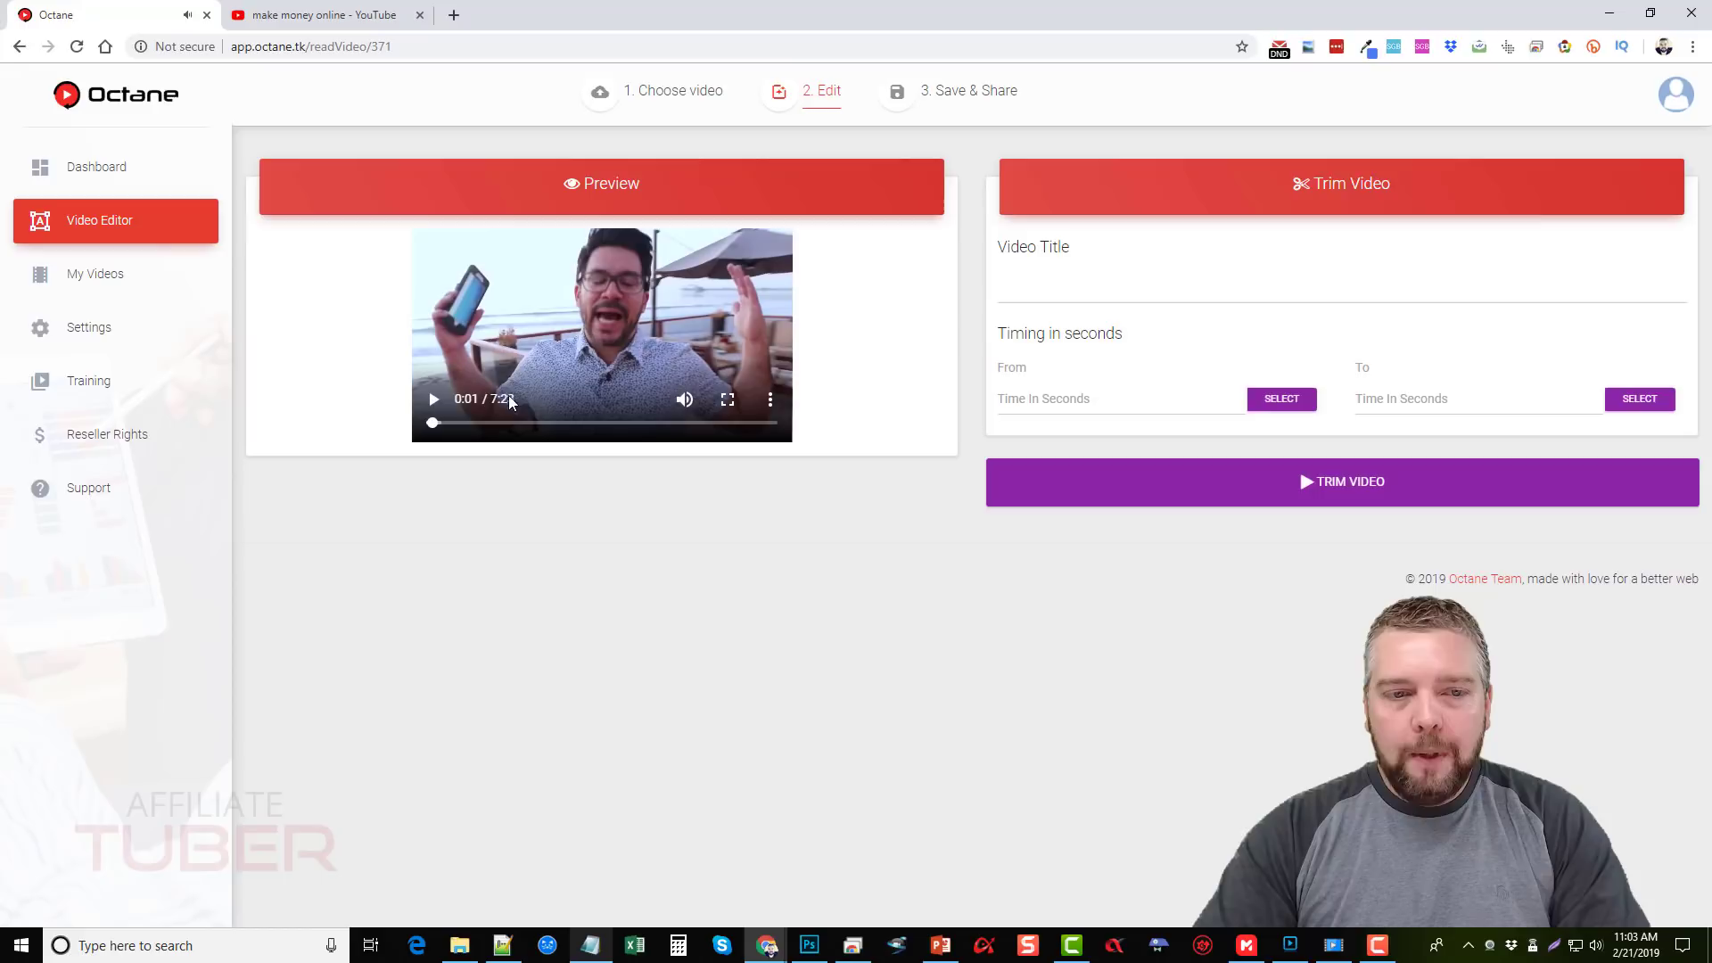
left_click(1136, 289)
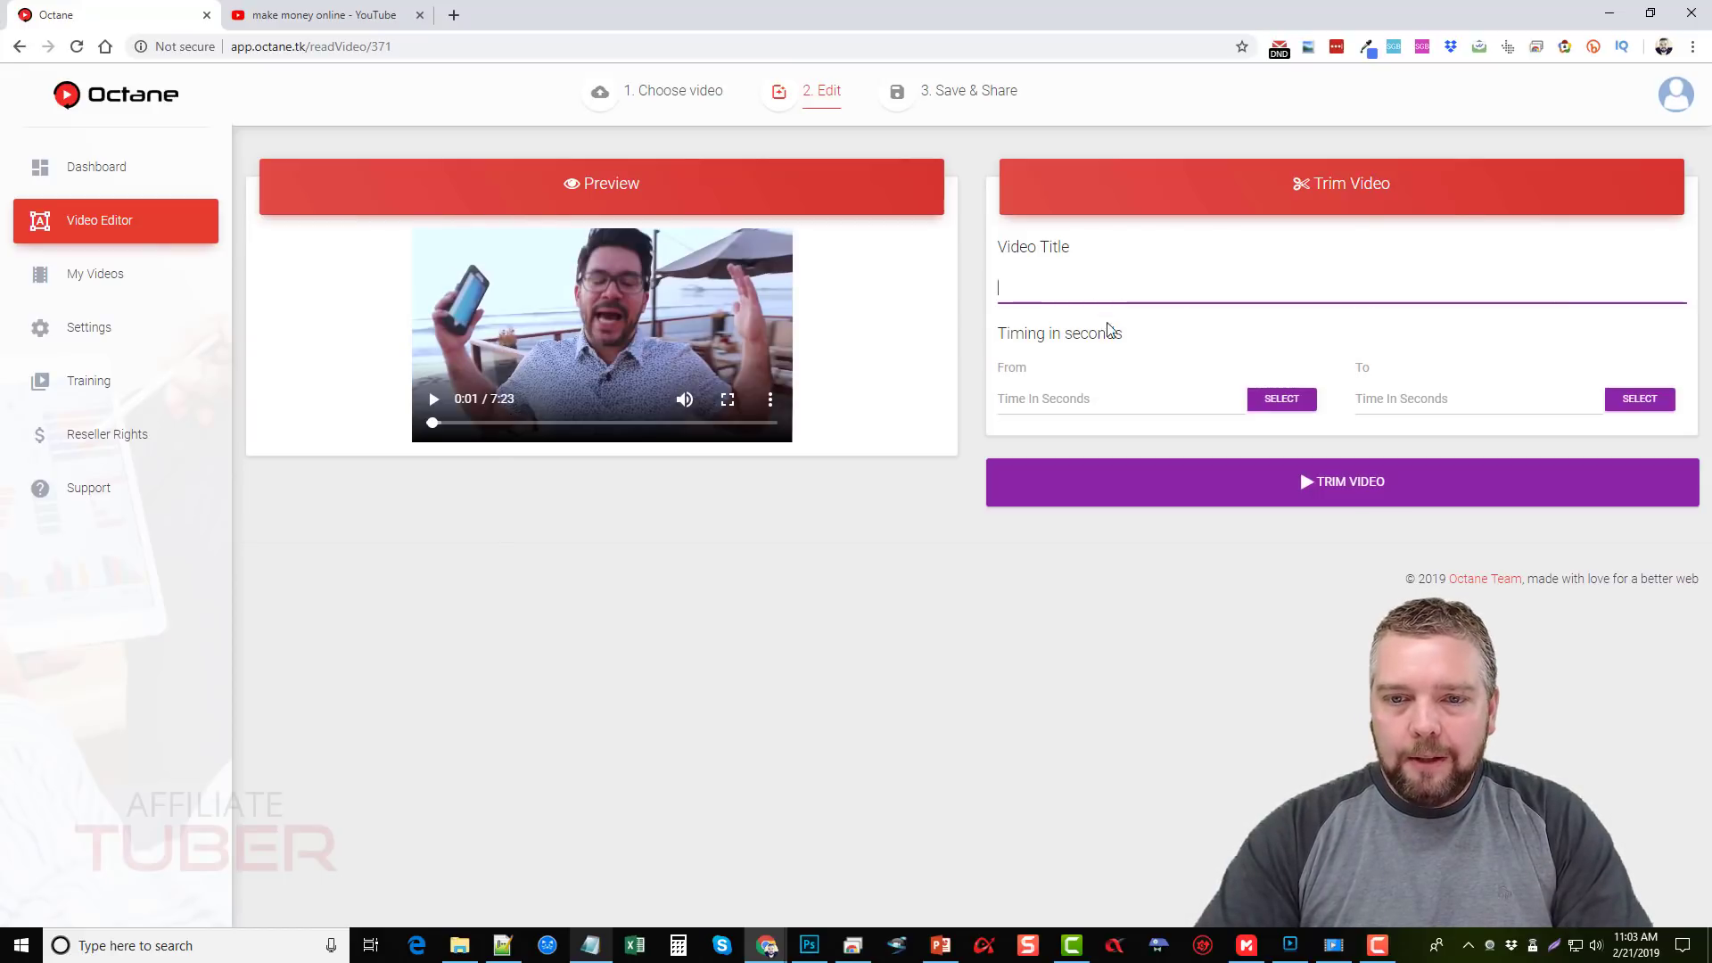
left_click(1096, 390)
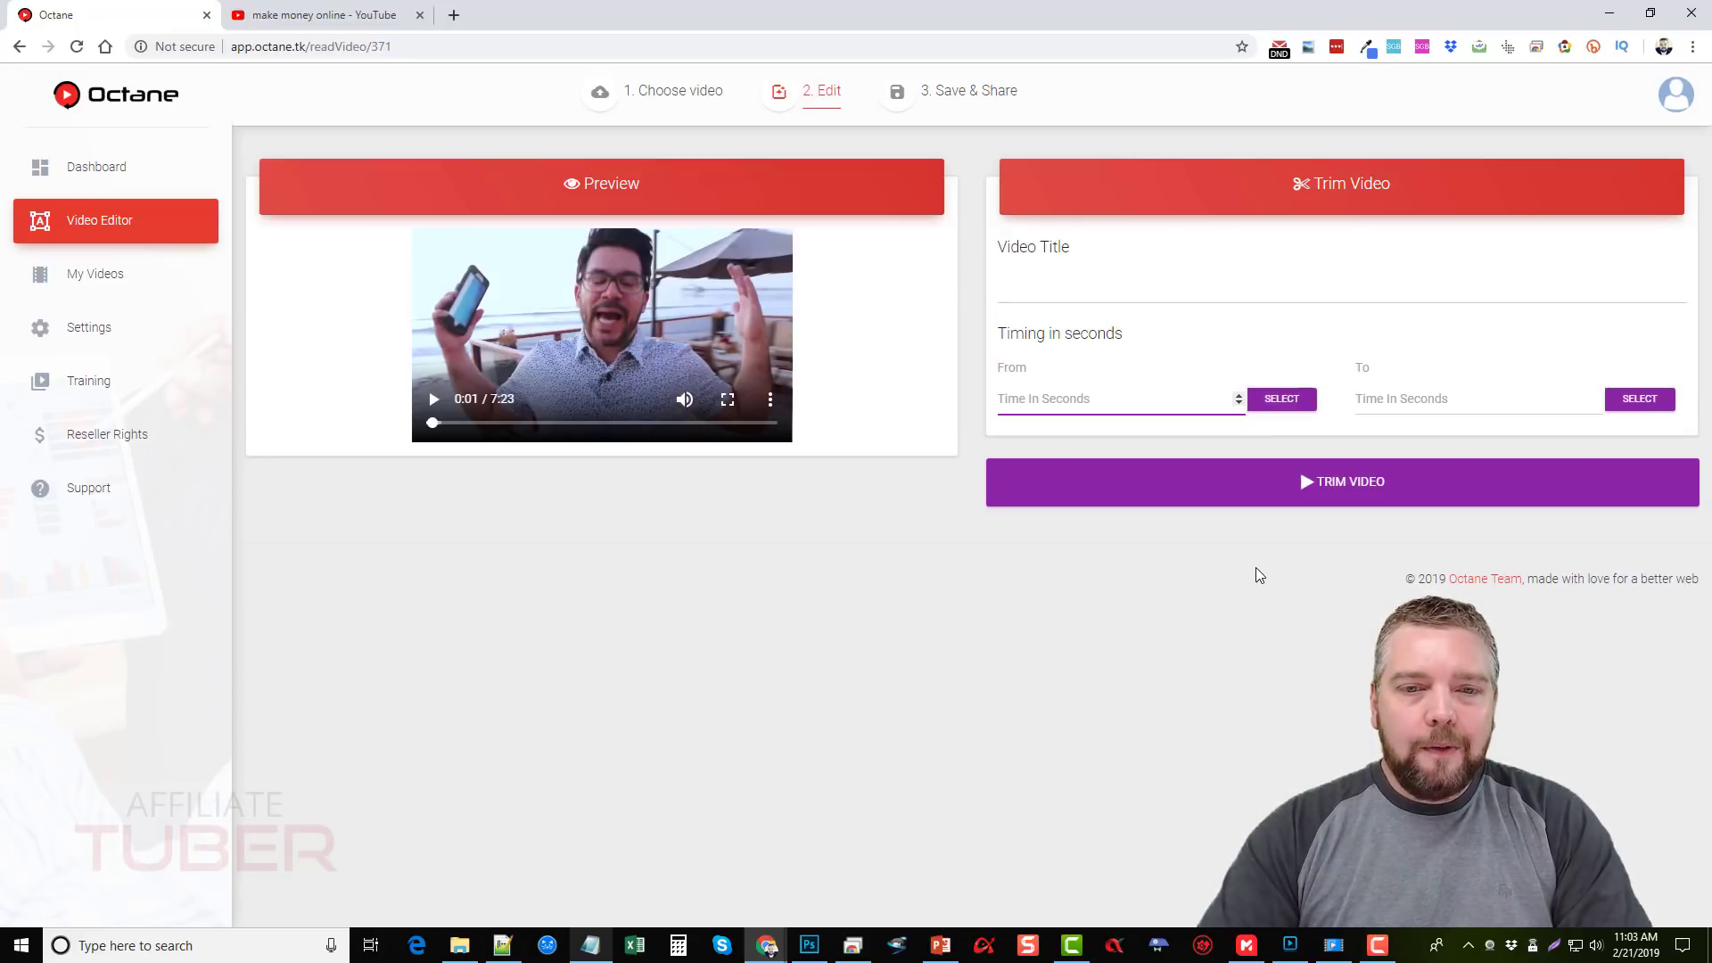
left_click(783, 614)
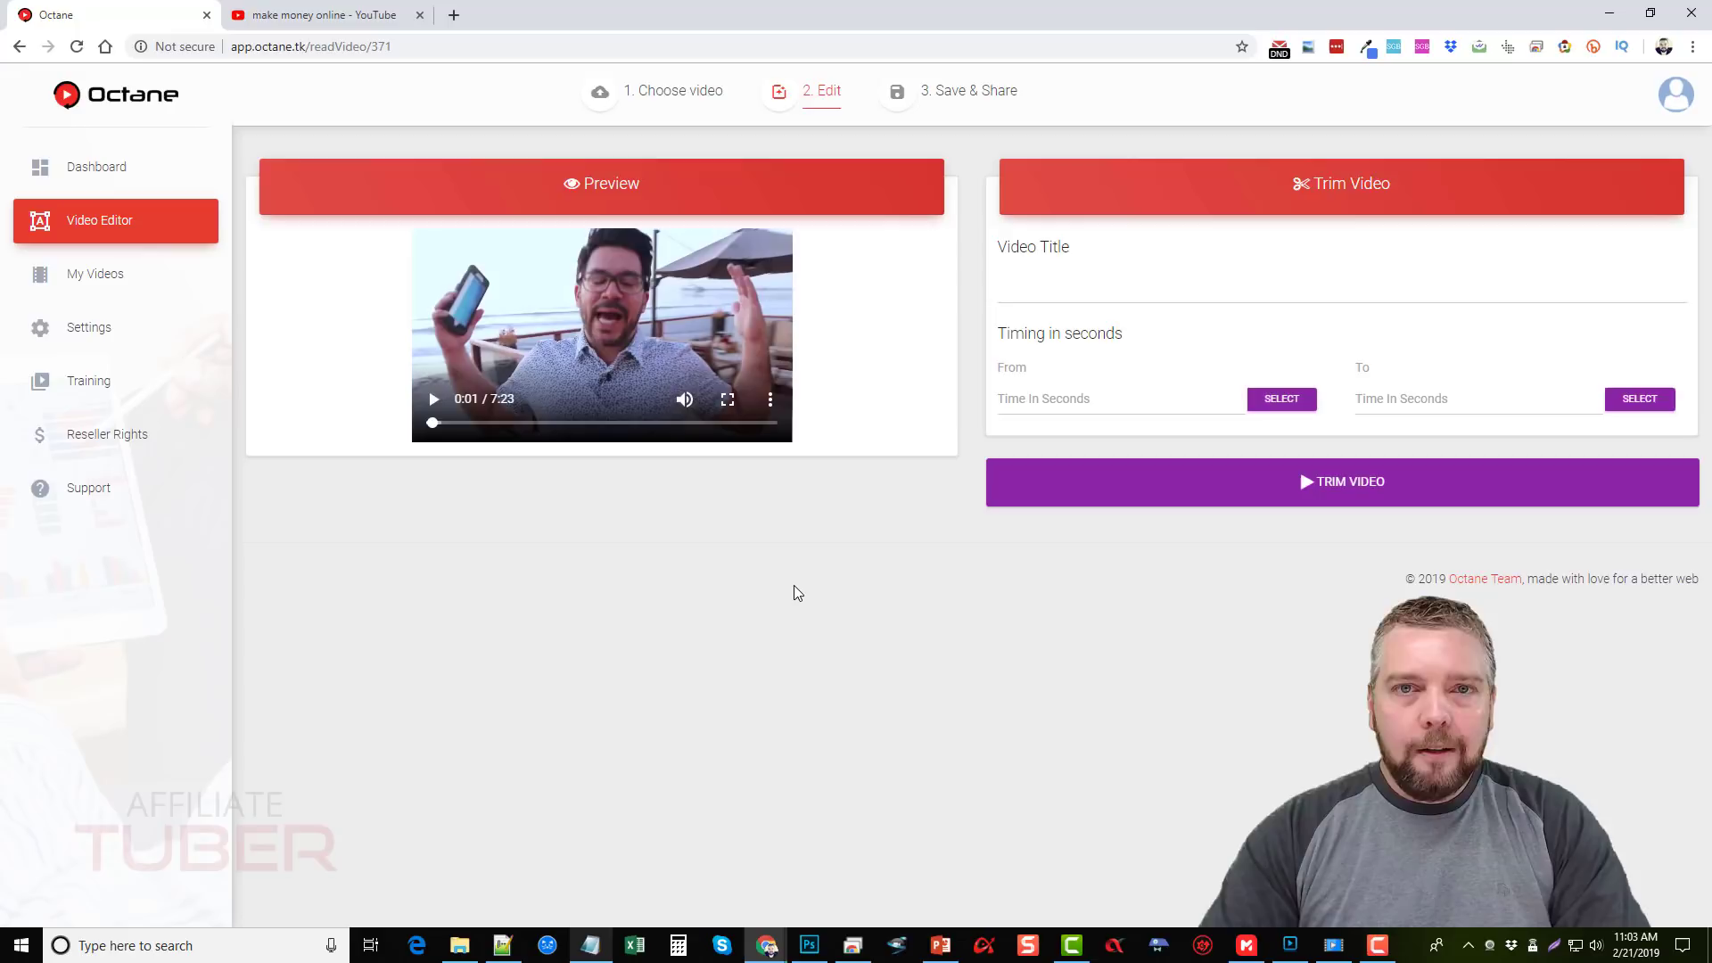